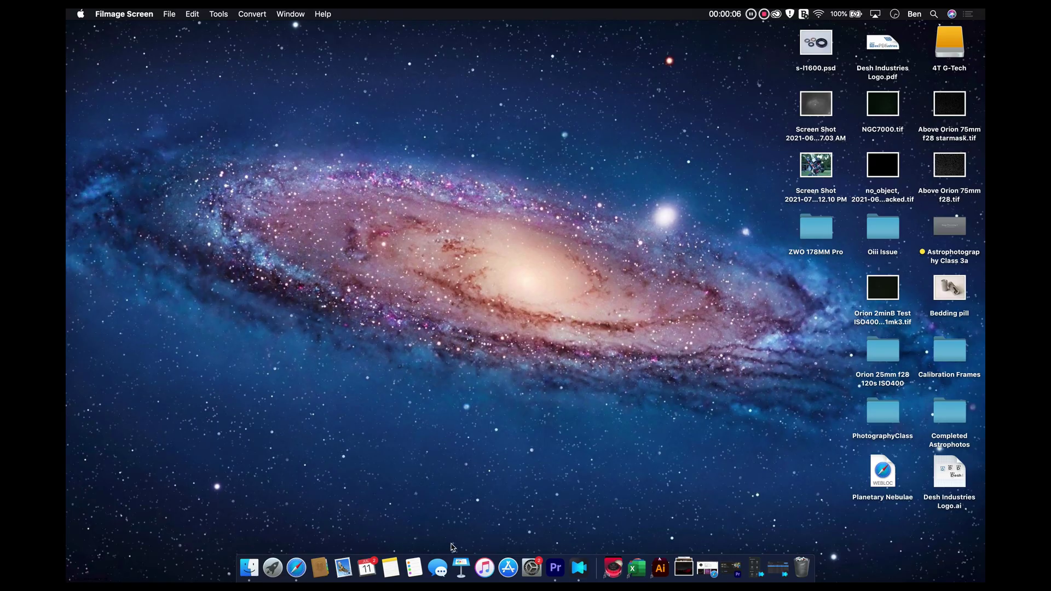
# Launch ASTAP from the Photo stack, move the viewer aside and bring the stacking window forward.
pyautogui.click(623, 571)
pyautogui.click(615, 336)
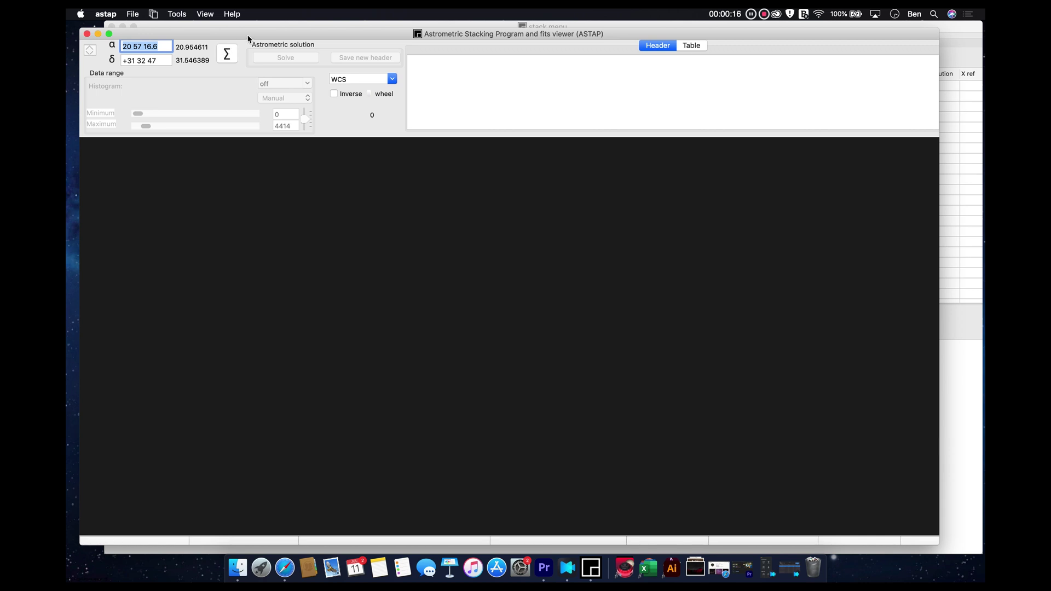
pyautogui.moveTo(248, 38); pyautogui.dragTo(274, 42)
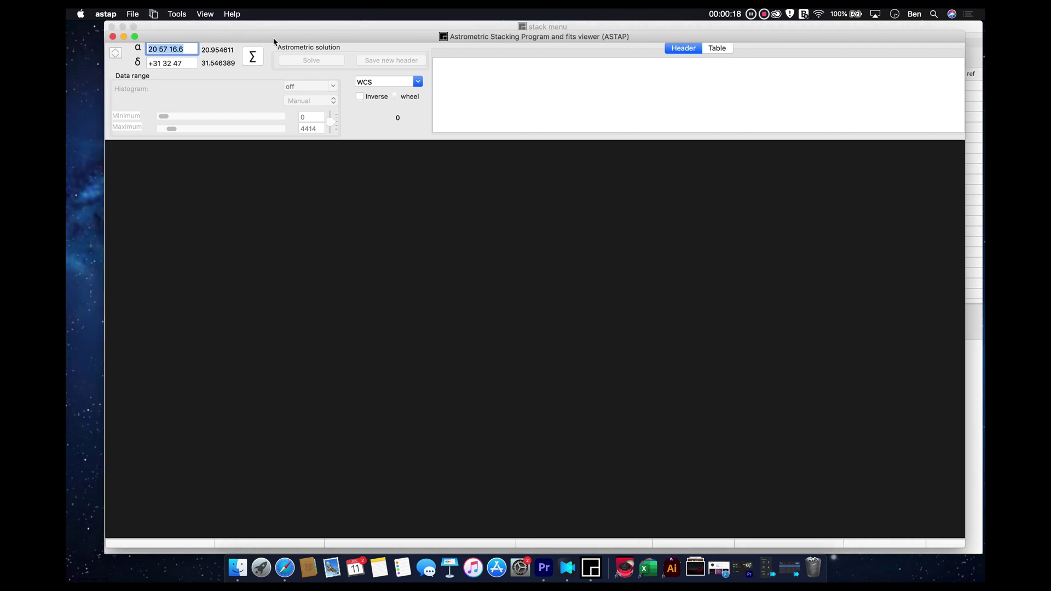
pyautogui.moveTo(276, 39)
pyautogui.mouseDown()
pyautogui.moveTo(241, 33)
pyautogui.moveTo(195, 164)
pyautogui.moveTo(265, 236)
pyautogui.moveTo(241, 60)
pyautogui.moveTo(260, 47)
pyautogui.mouseUp()
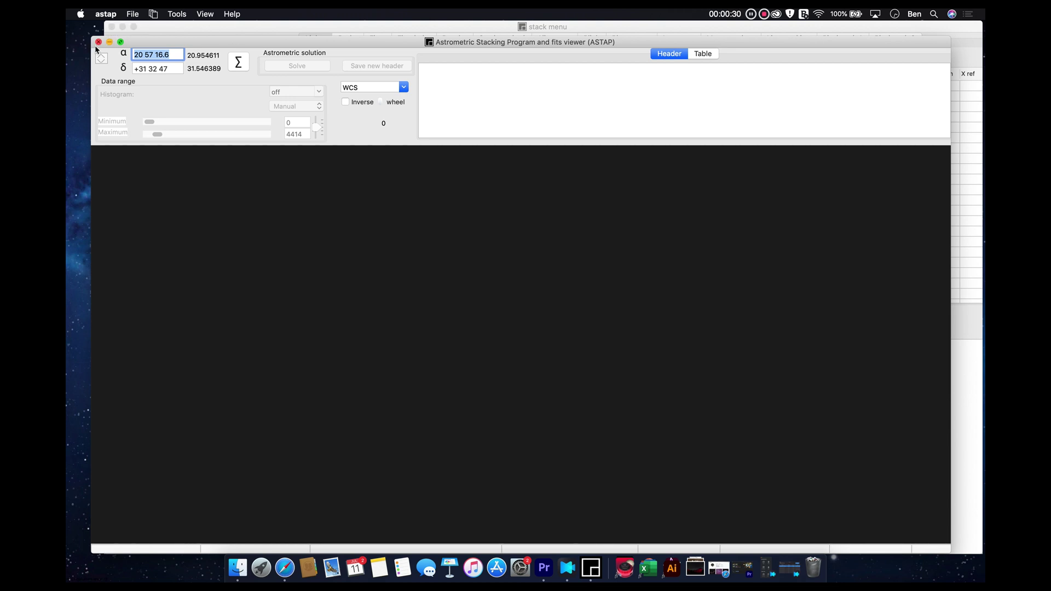
pyautogui.moveTo(179, 39); pyautogui.dragTo(176, 42)
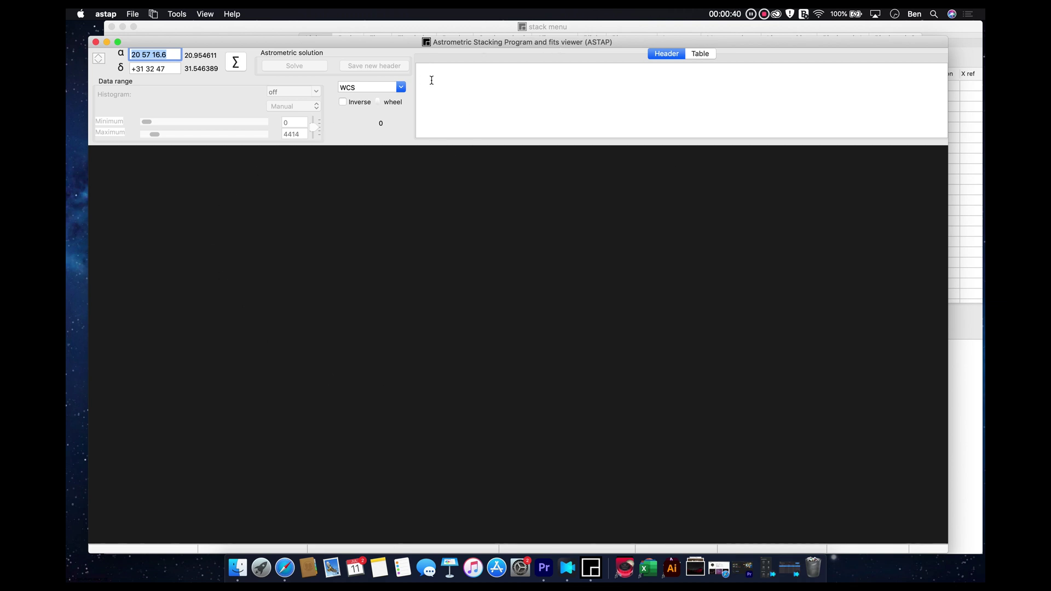
pyautogui.click(277, 32)
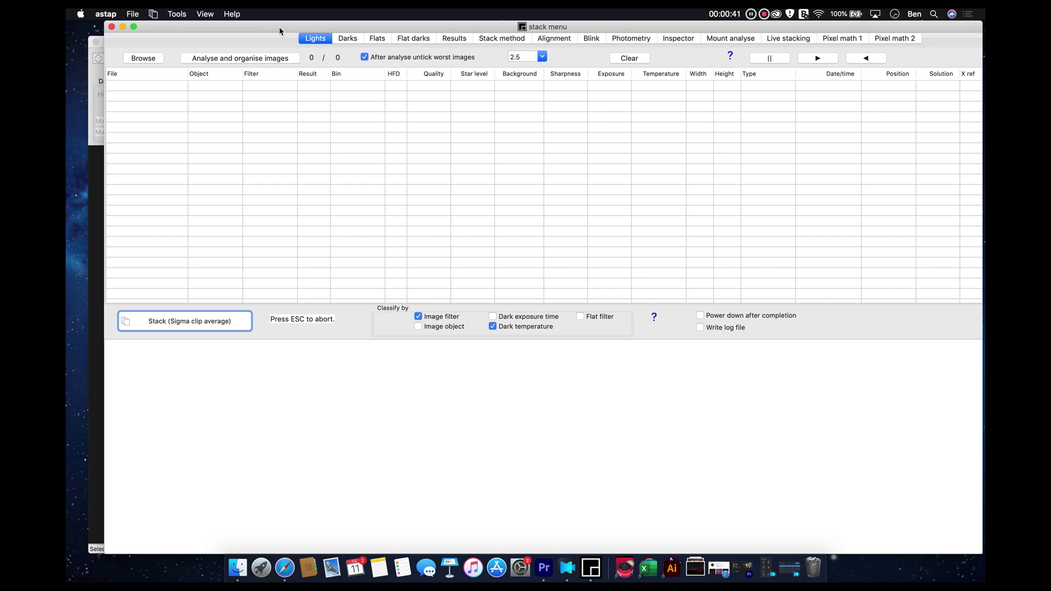
# Review the Stack method and Alignment tabs, keeping maximum stars at 200, then browse for lights.
pyautogui.click(503, 38)
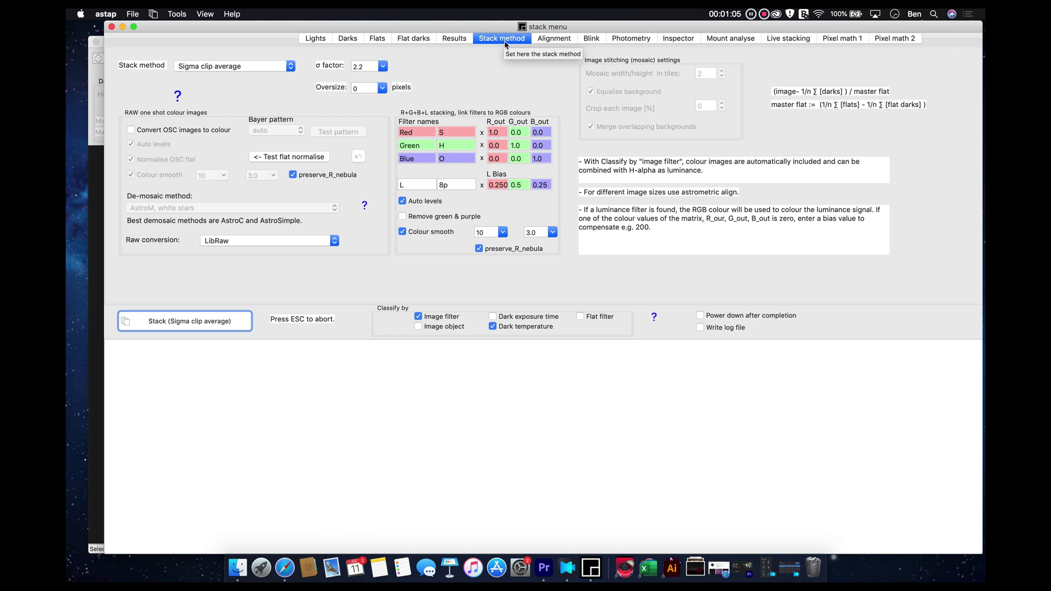
pyautogui.click(554, 38)
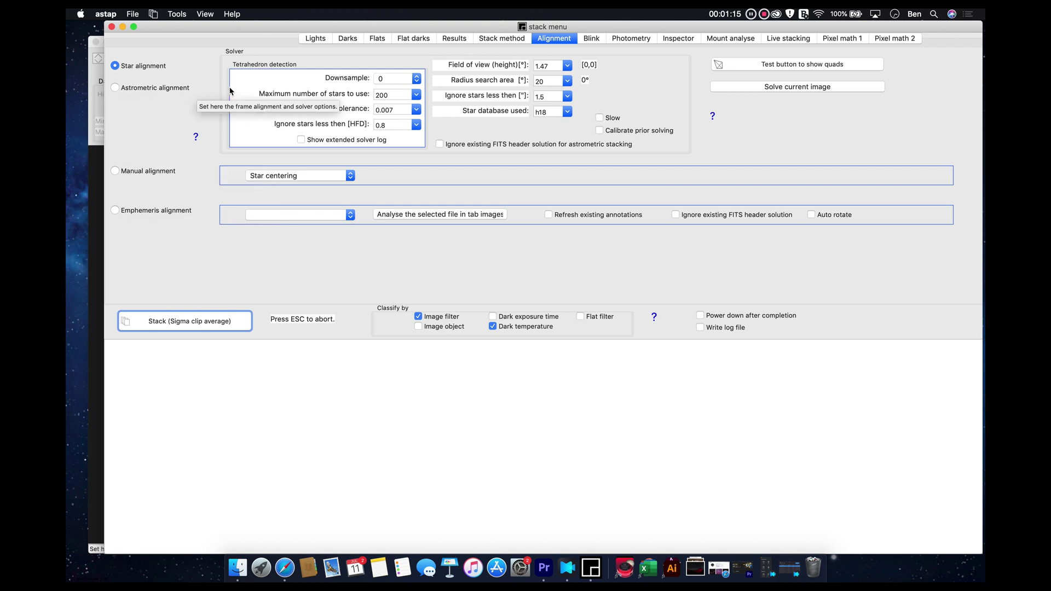
pyautogui.click(411, 94)
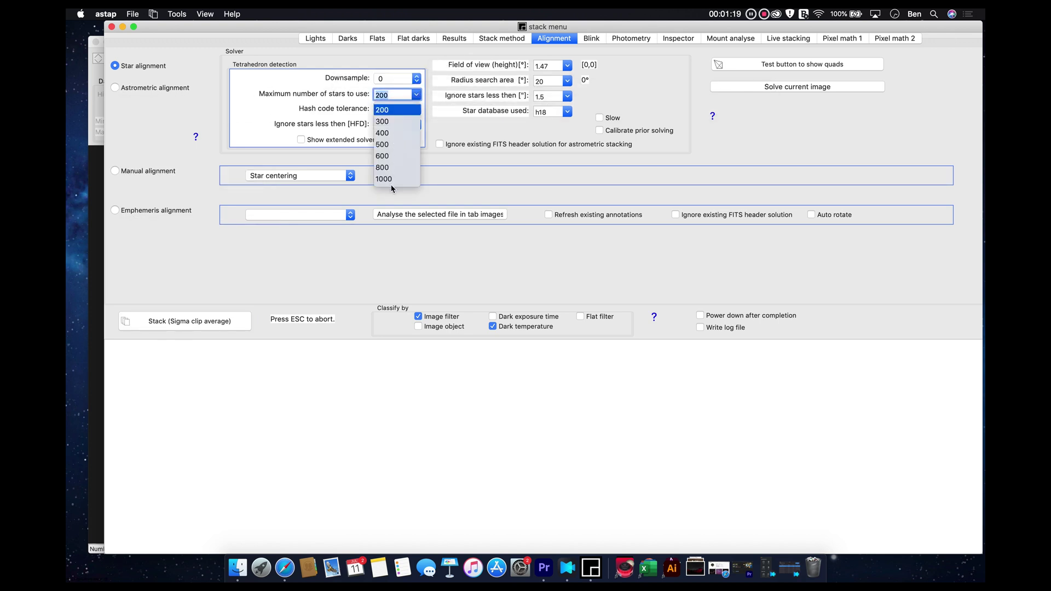
pyautogui.click(420, 96)
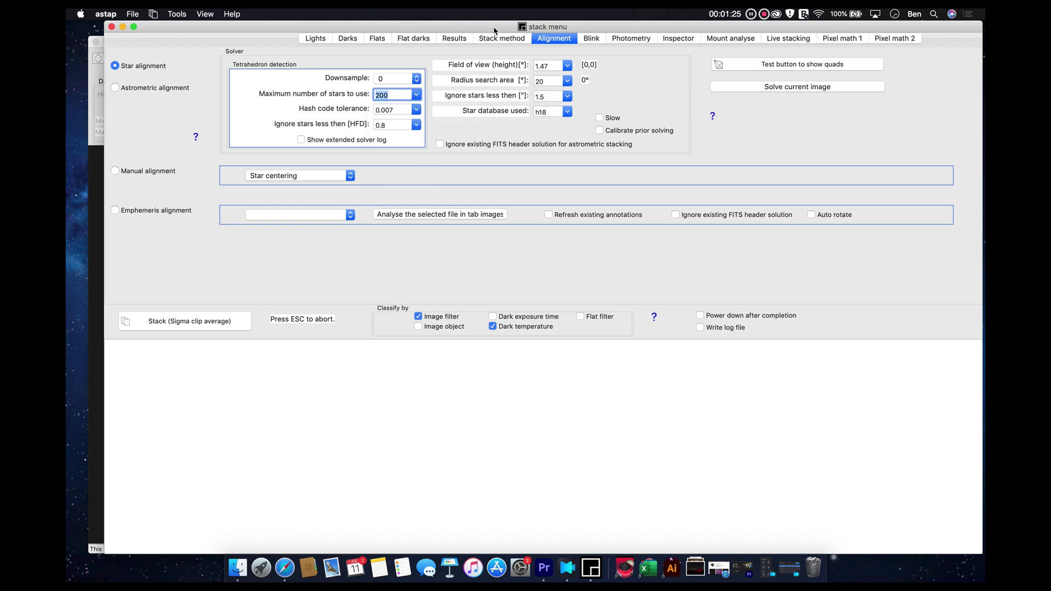
pyautogui.click(315, 39)
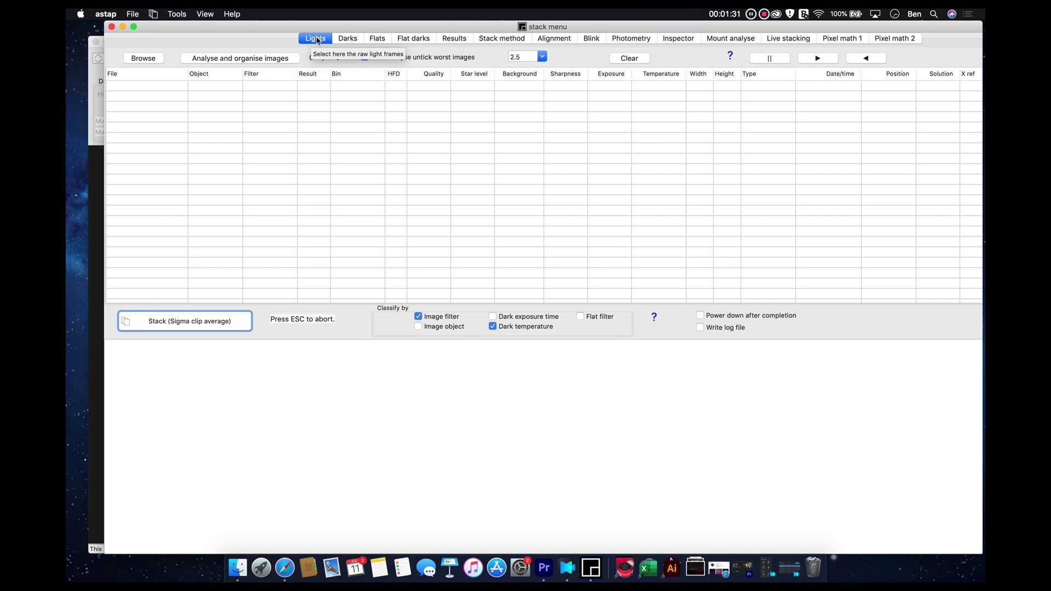
pyautogui.click(145, 59)
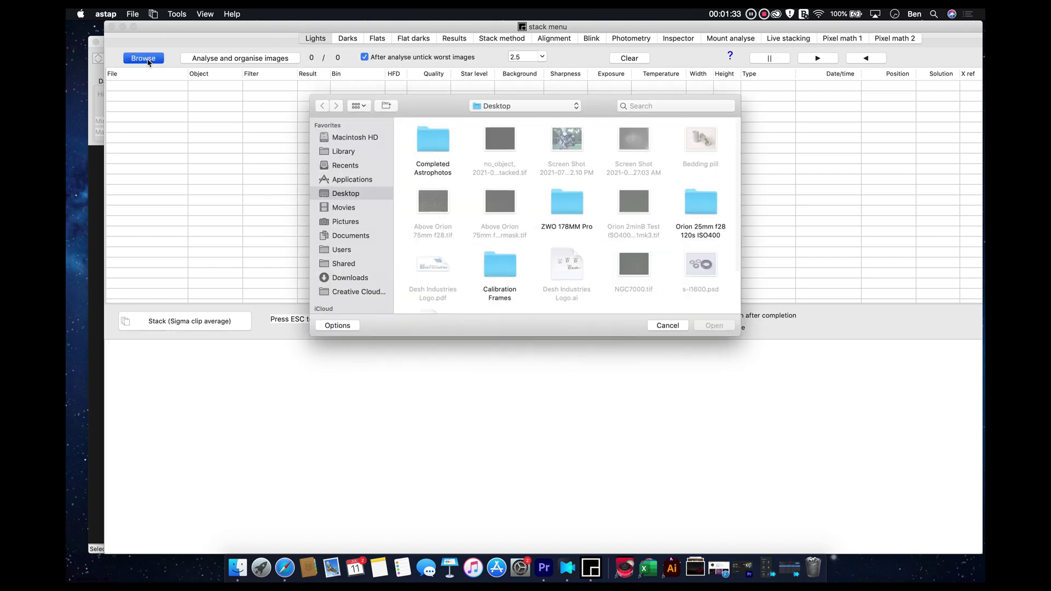
# Load the 73 ORF lights from 4T G-Tech > Em1.3 > lights > 75mm f1.8 at f2.8 > 60s ISO1600.
pyautogui.scroll(-5, 331, 249)
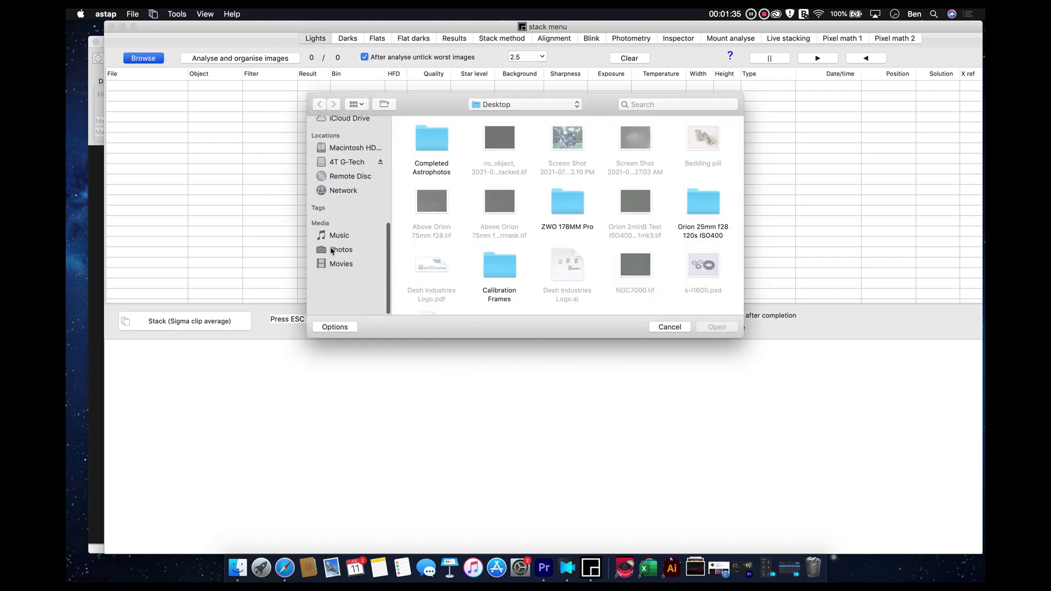
pyautogui.scroll(2, 339, 236)
pyautogui.click(347, 206)
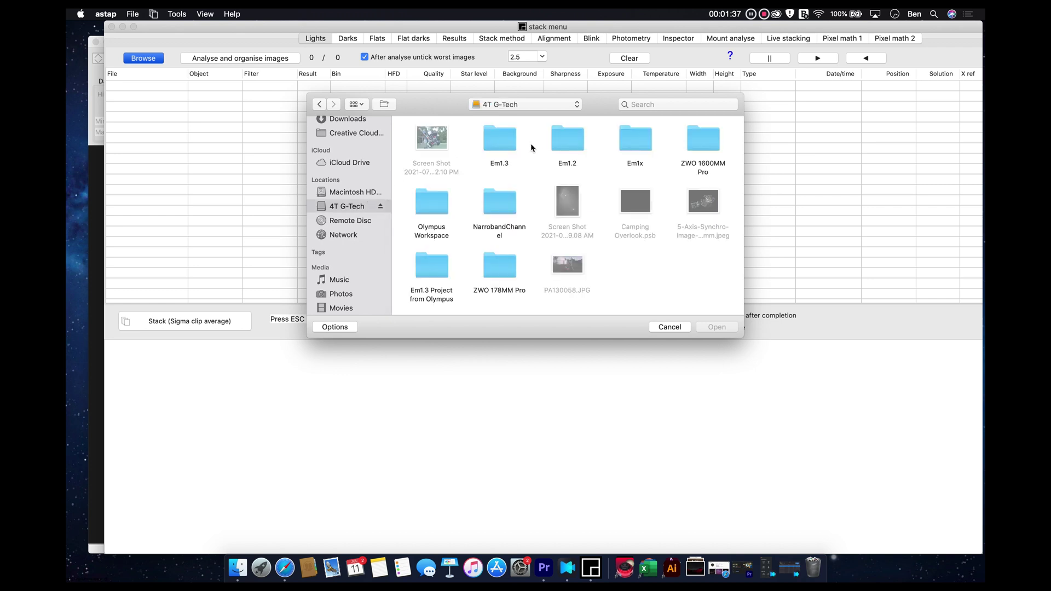
pyautogui.doubleClick(508, 146)
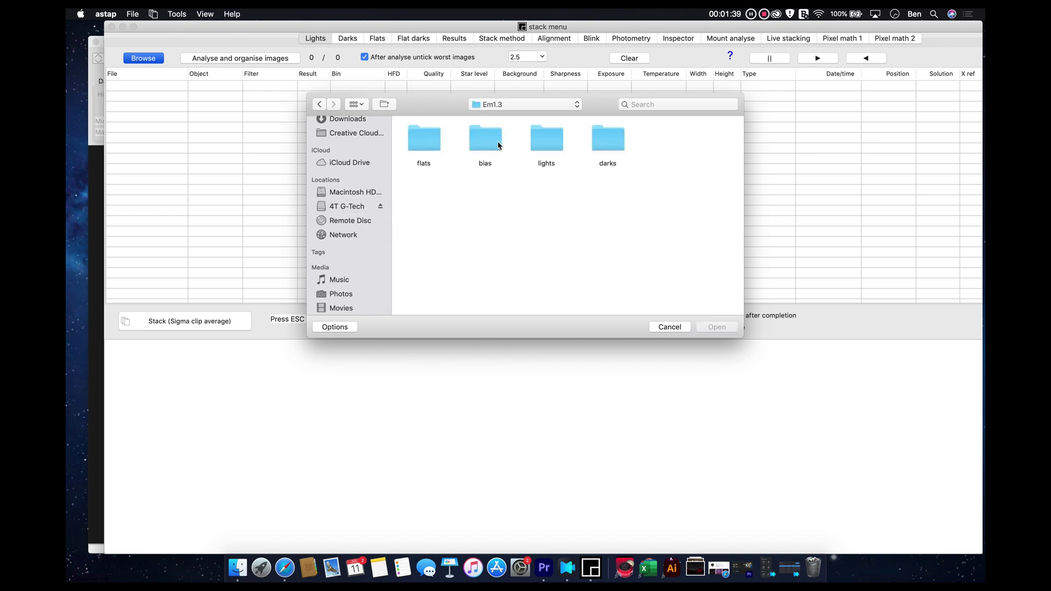
pyautogui.doubleClick(554, 138)
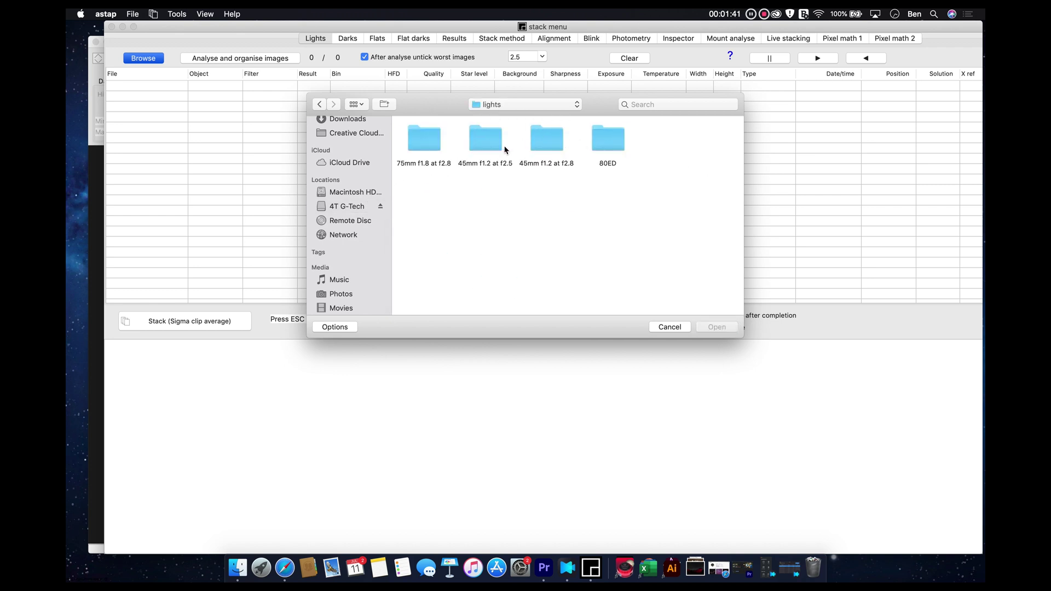
pyautogui.doubleClick(420, 146)
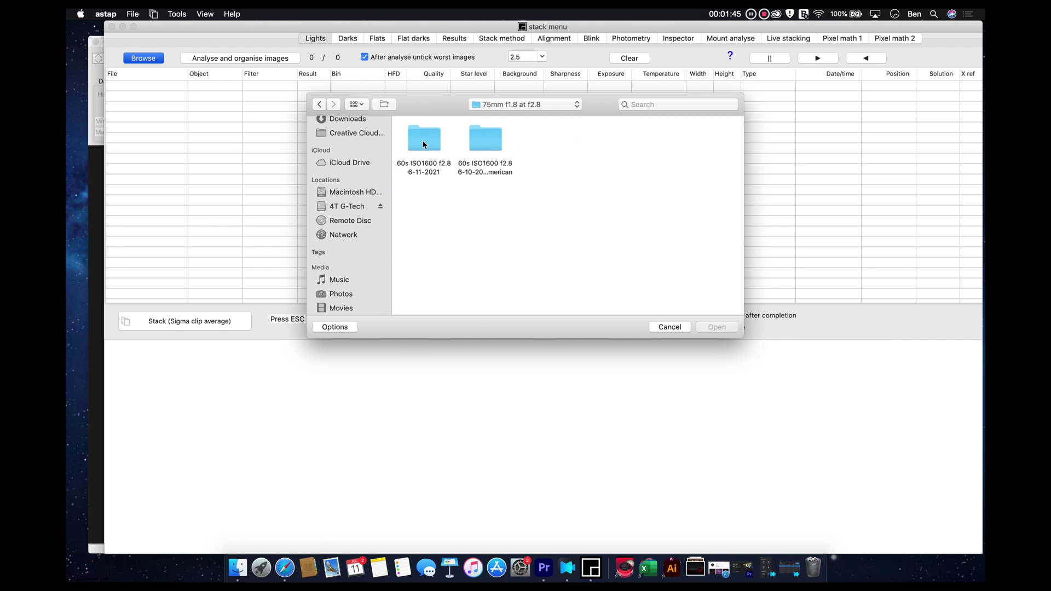
pyautogui.doubleClick(485, 138)
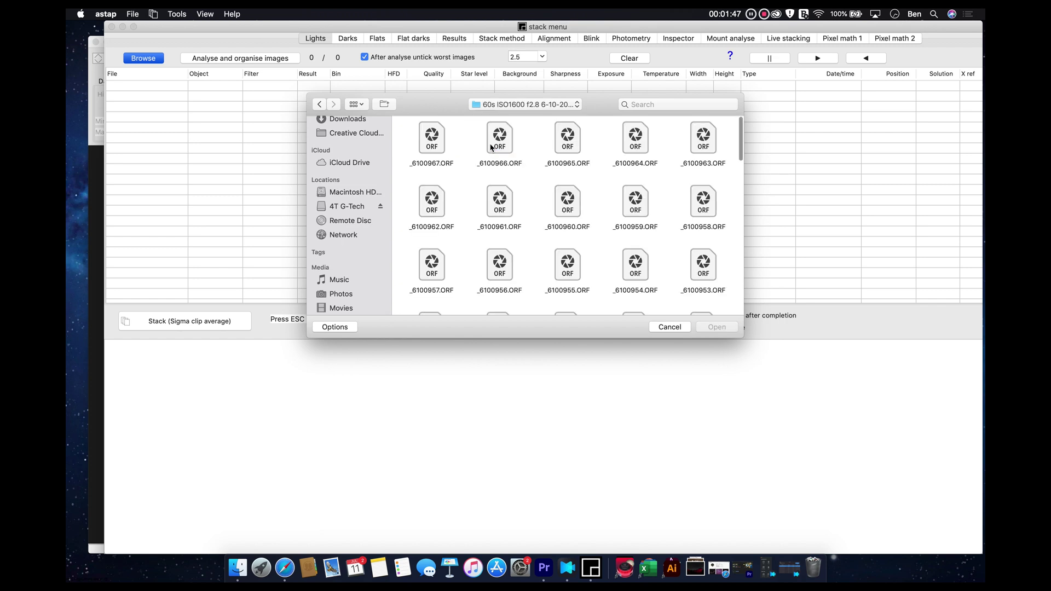
pyautogui.click(437, 140)
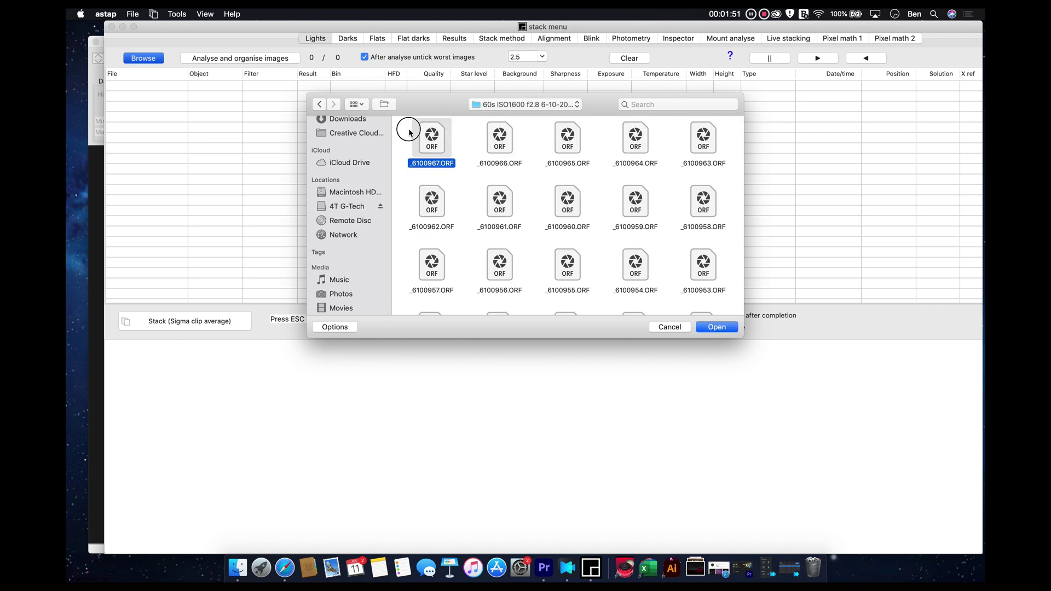
pyautogui.moveTo(410, 129)
pyautogui.mouseDown()
pyautogui.moveTo(748, 282)
pyautogui.moveTo(737, 331)
pyautogui.moveTo(731, 301)
pyautogui.mouseUp()
pyautogui.click(719, 330)
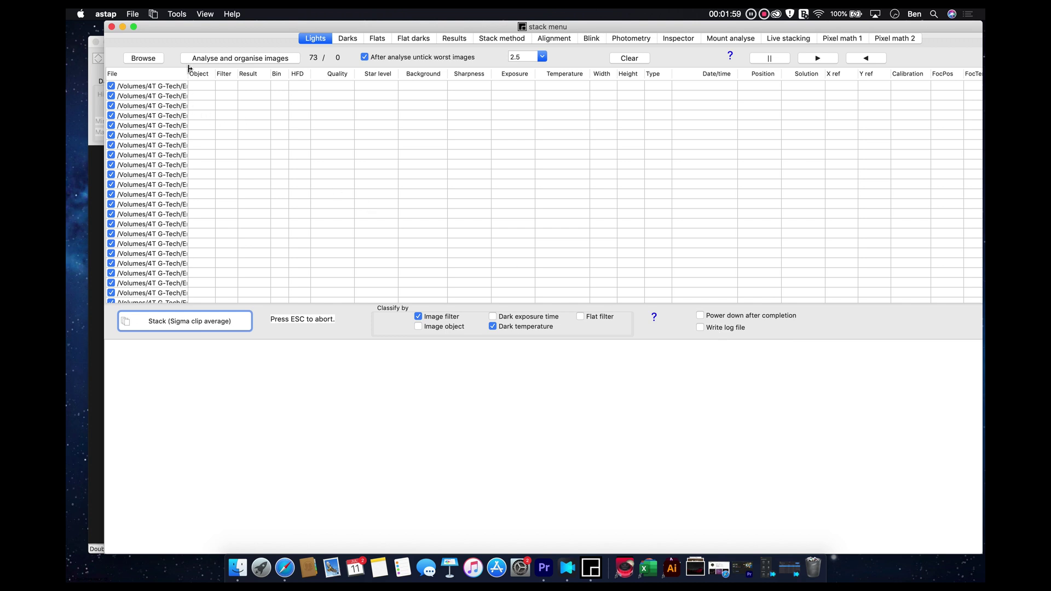
# Run Analyse and organise on the light frames, glancing at the Darks and Flats pages meanwhile.
pyautogui.click(228, 58)
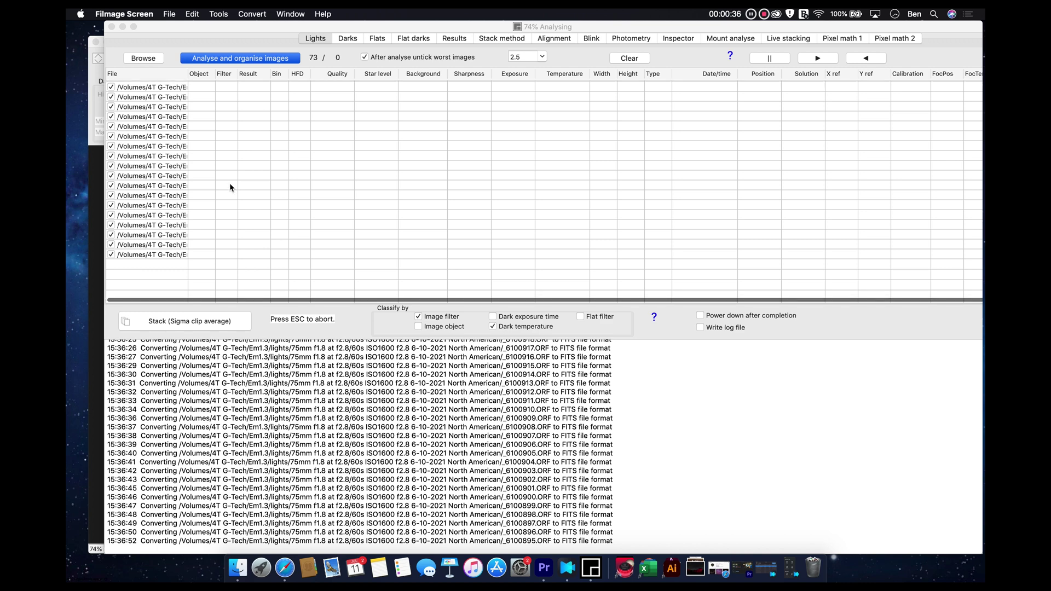
pyautogui.click(346, 44)
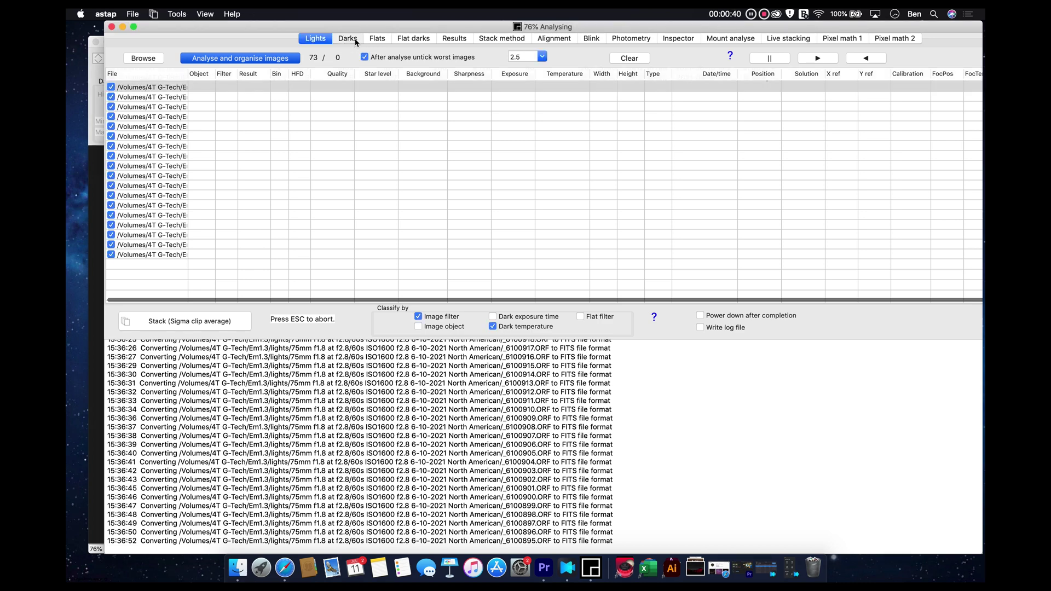
pyautogui.click(355, 42)
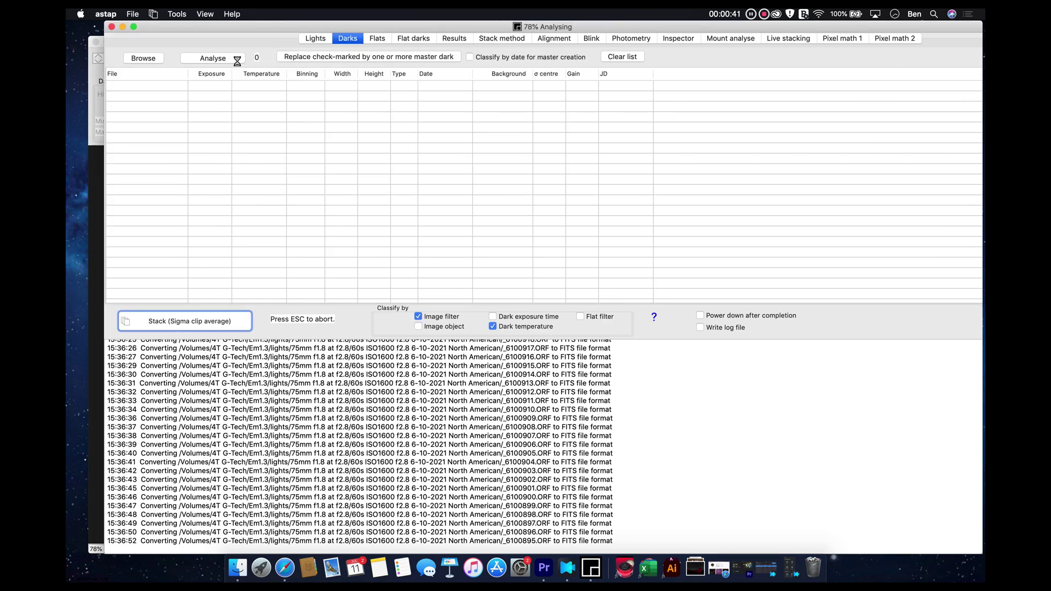
pyautogui.click(372, 41)
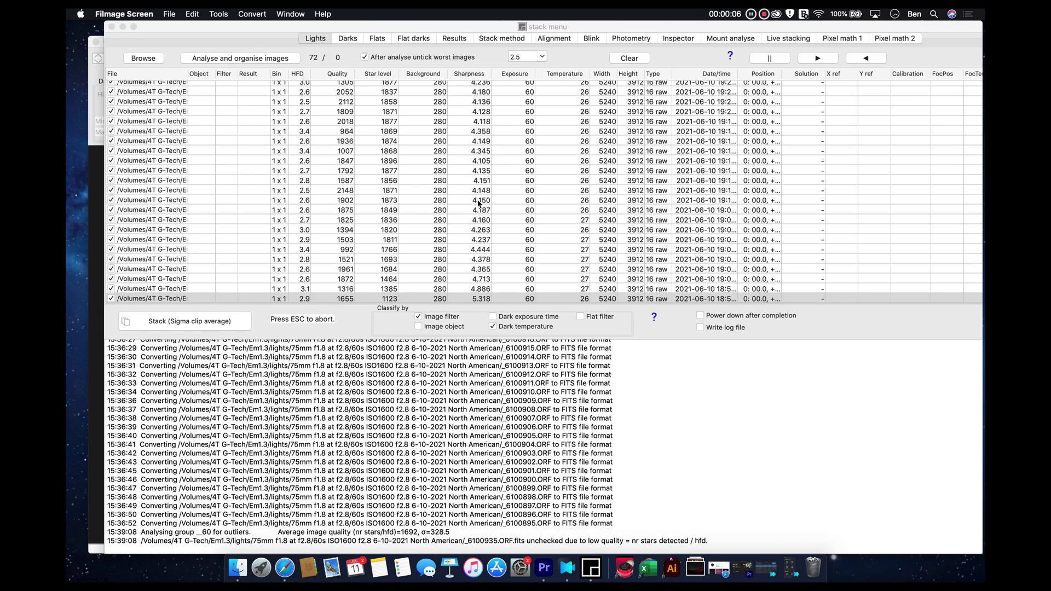
# Scroll through the analysed light frames to review their quality figures.
pyautogui.click(326, 40)
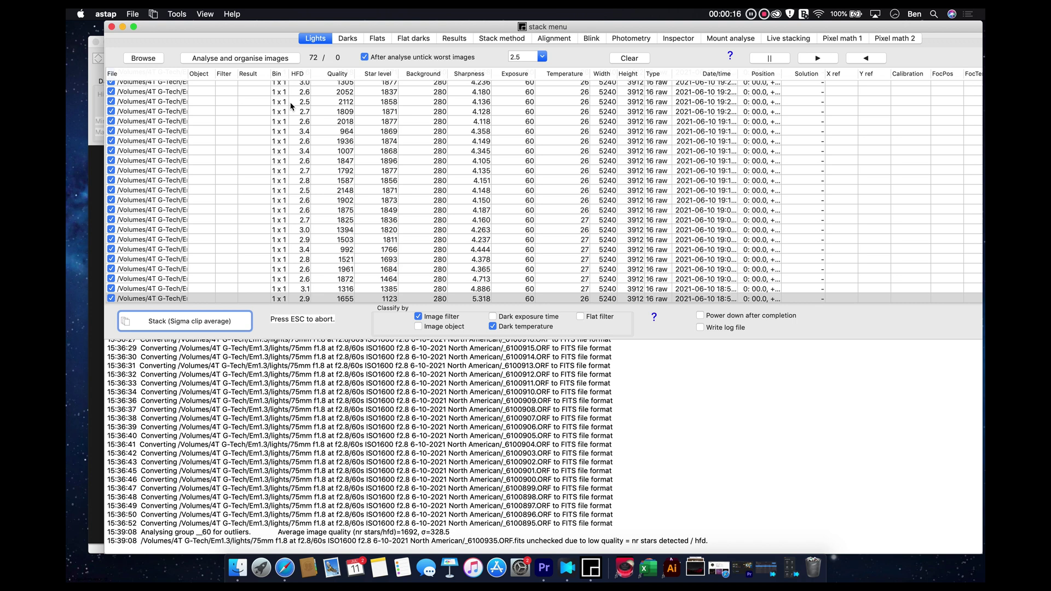
pyautogui.scroll(5, 257, 168)
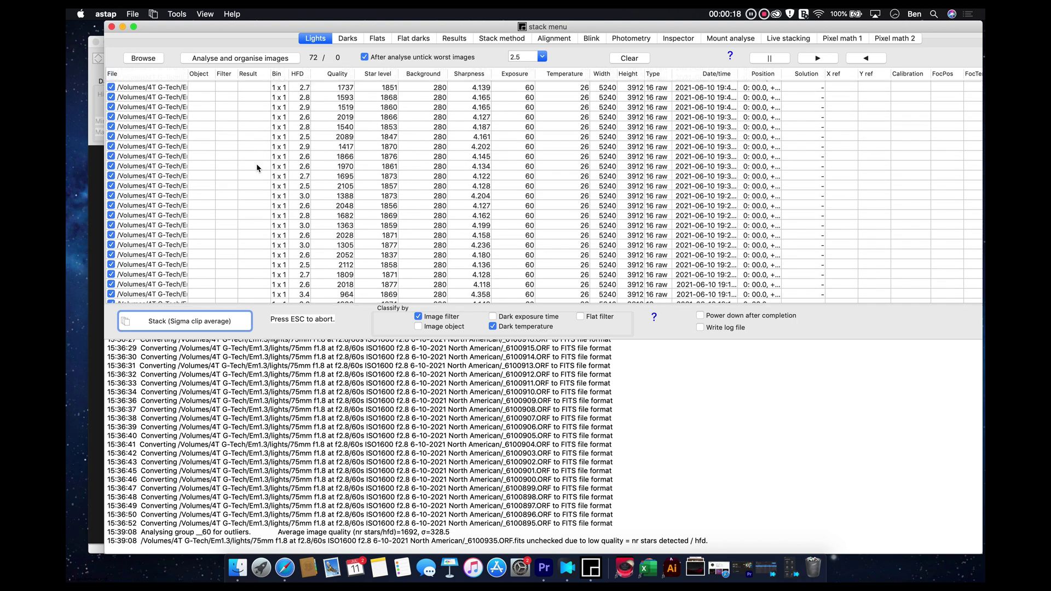
pyautogui.scroll(10, 257, 168)
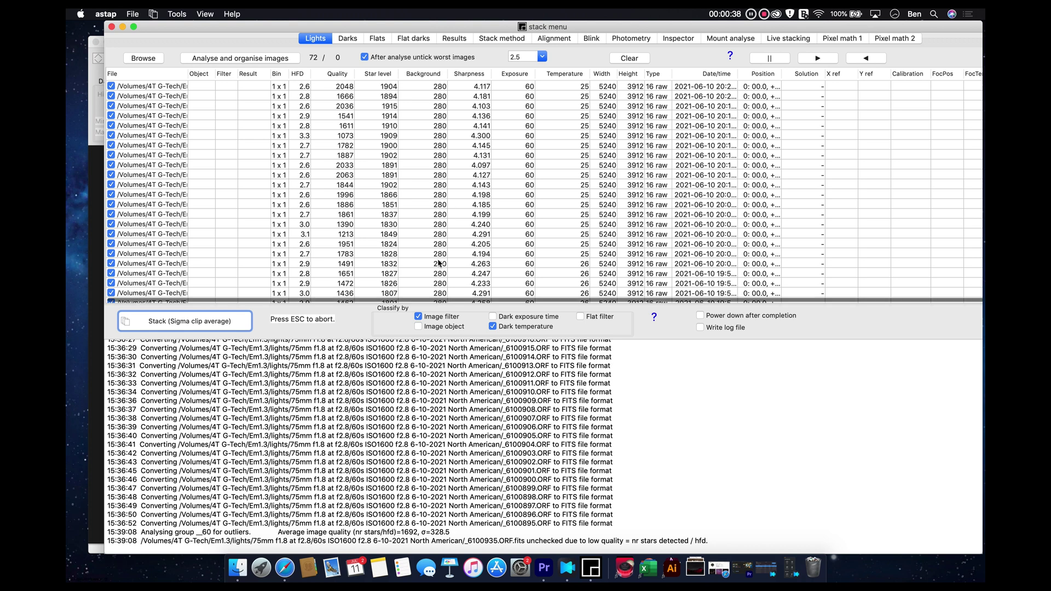
pyautogui.scroll(-10, 438, 262)
pyautogui.scroll(-10, 438, 263)
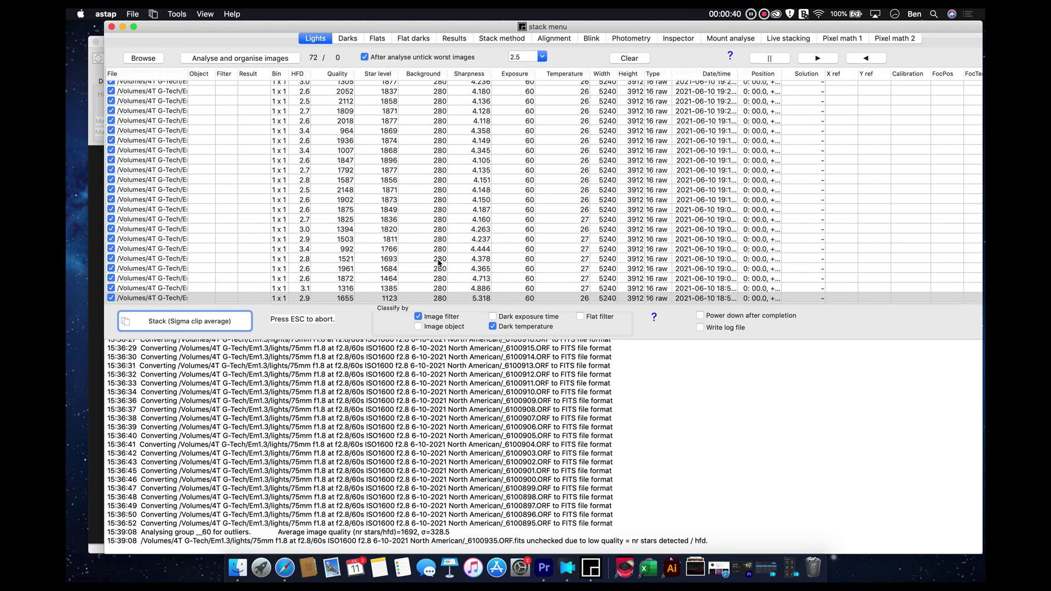
pyautogui.scroll(10, 442, 175)
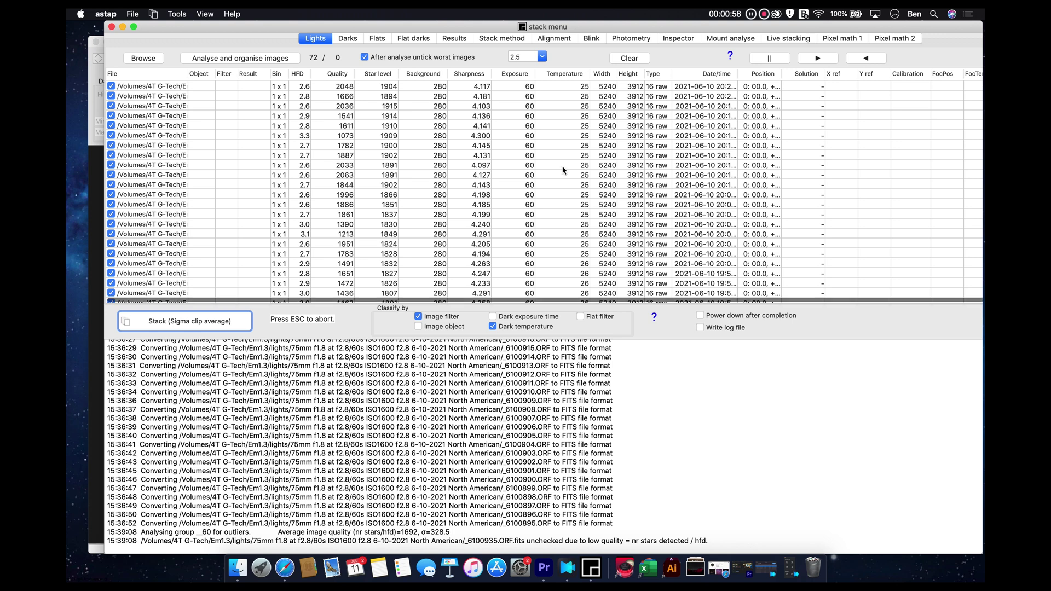
# Sort the lights by temperature, warmest first, and switch to the Darks page.
pyautogui.click(564, 75)
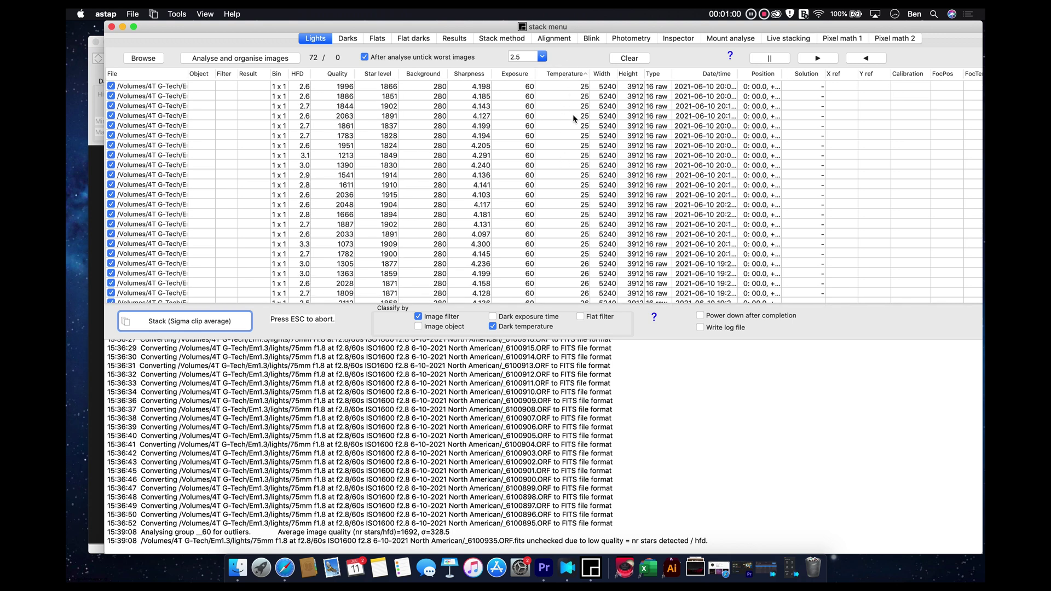
pyautogui.click(568, 75)
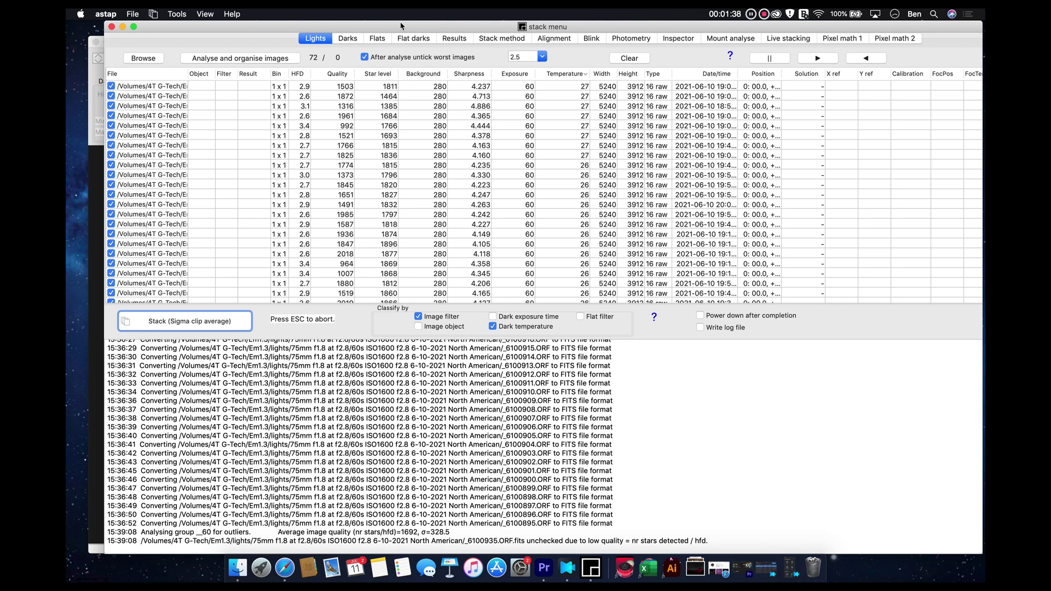
pyautogui.click(353, 38)
# Load all ORF darks from 4T G-Tech > Em1.3 > darks > ISO1600 > 60s 18C 6-10-2021 and analyse them.
pyautogui.click(140, 60)
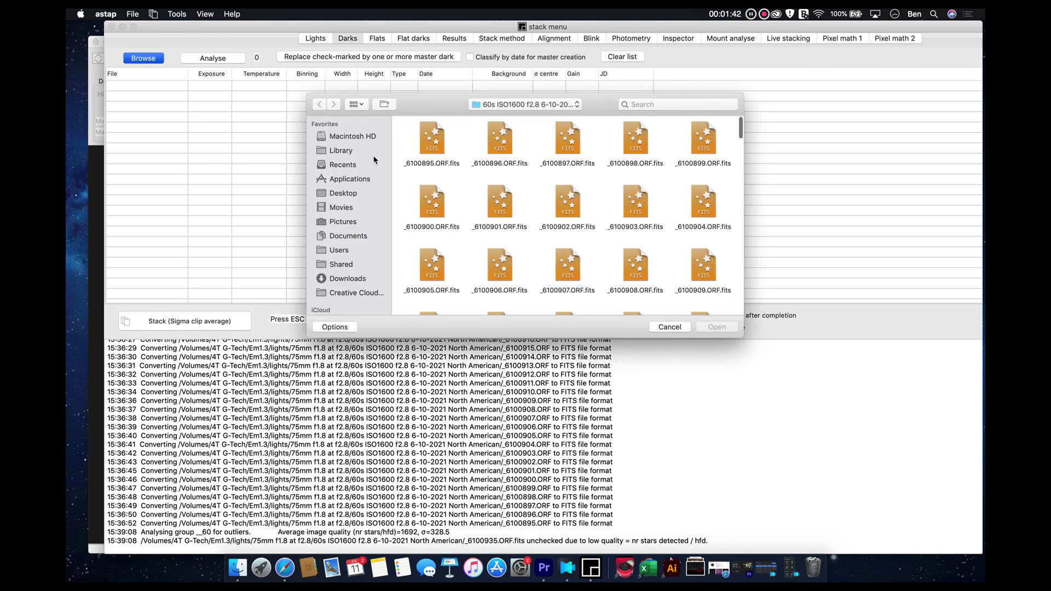
pyautogui.scroll(-5, 339, 293)
pyautogui.scroll(2, 345, 229)
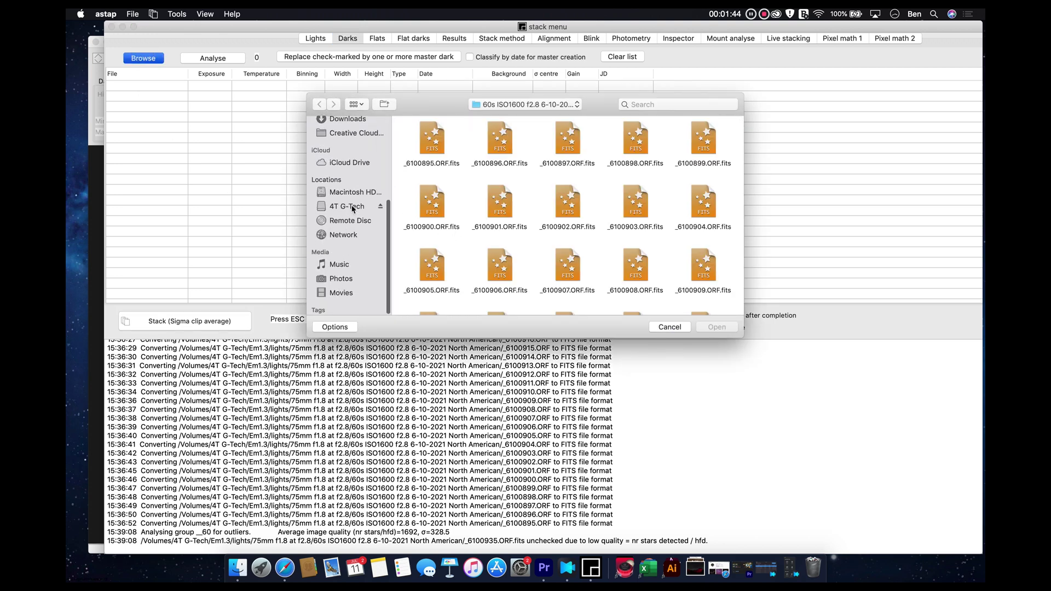
pyautogui.click(352, 207)
pyautogui.doubleClick(499, 139)
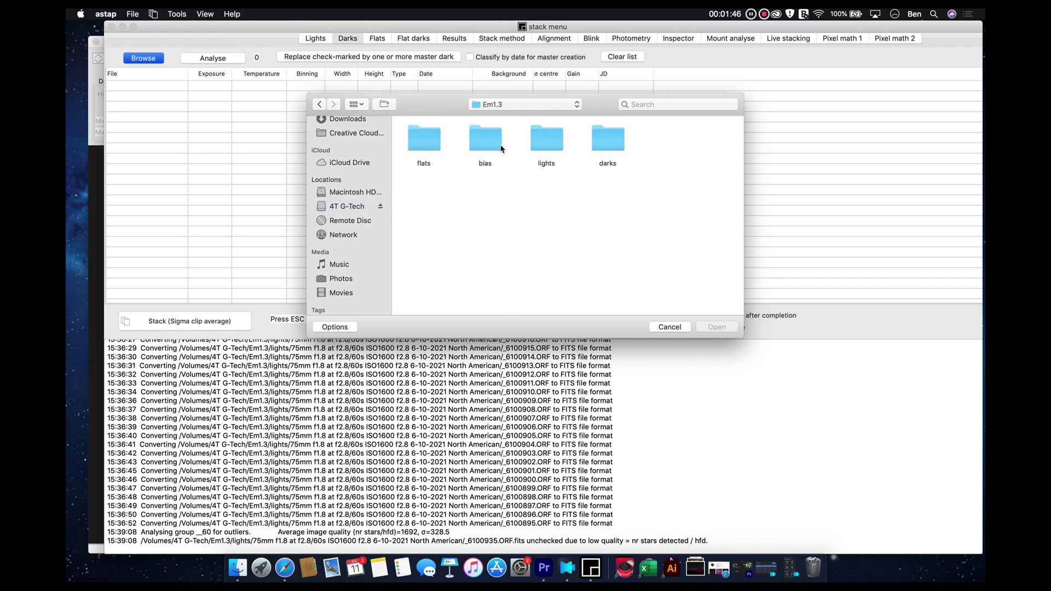
pyautogui.doubleClick(609, 137)
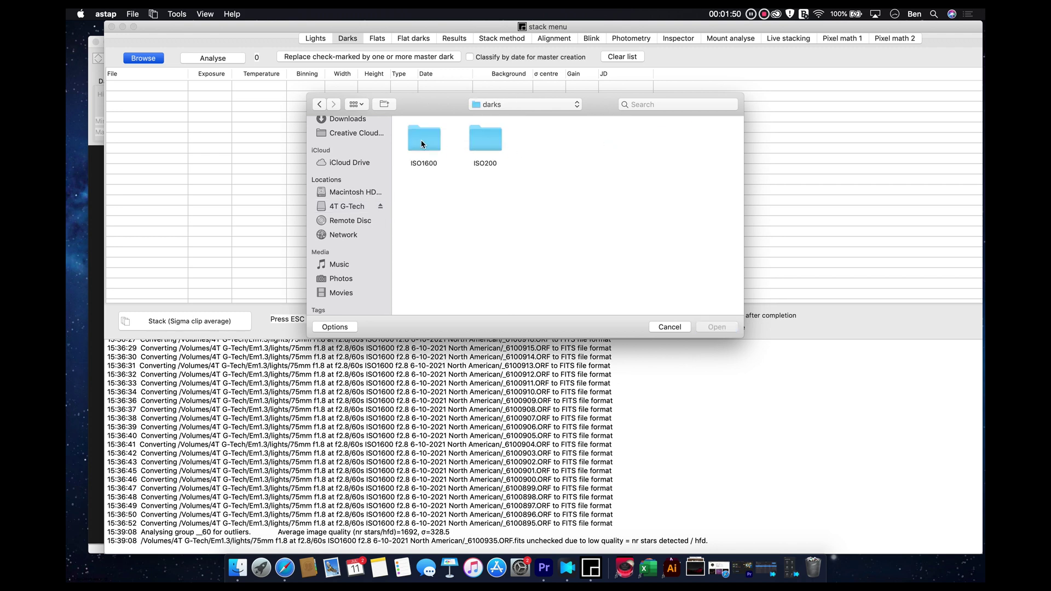
pyautogui.doubleClick(422, 143)
pyautogui.doubleClick(481, 144)
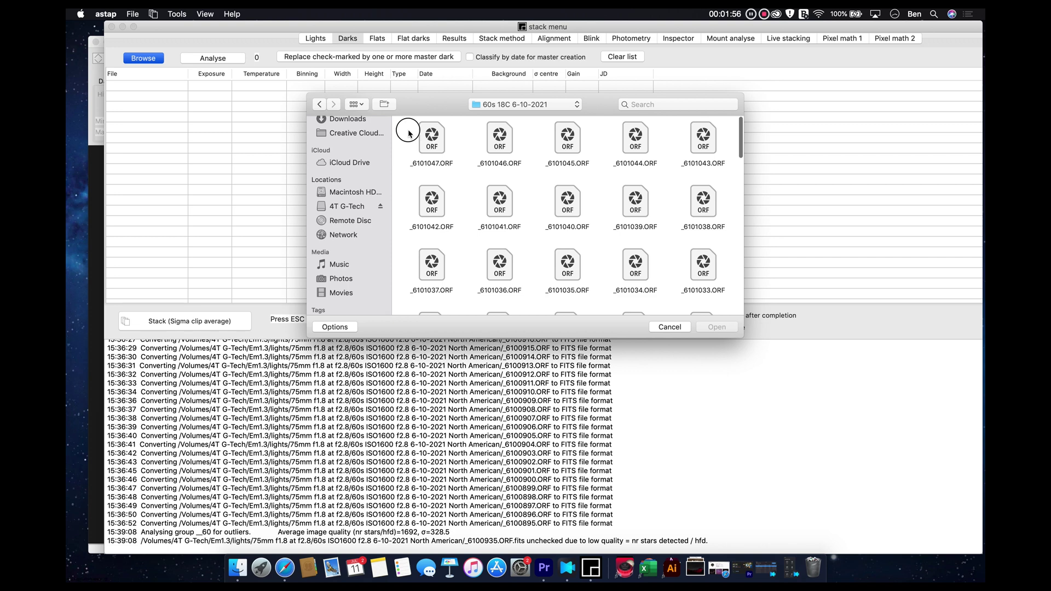
pyautogui.moveTo(404, 133); pyautogui.dragTo(717, 329)
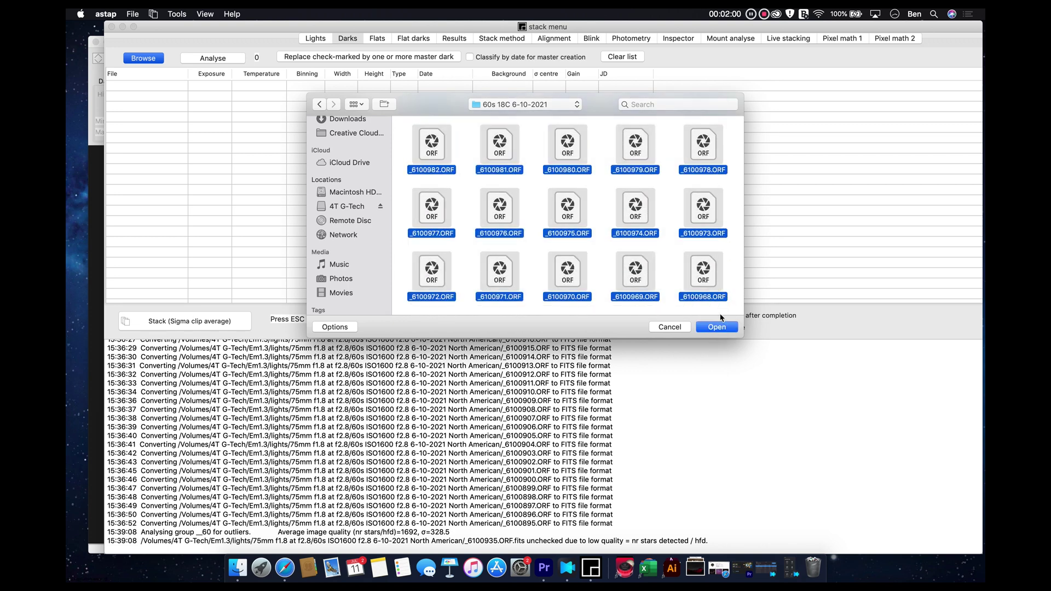
pyautogui.click(717, 327)
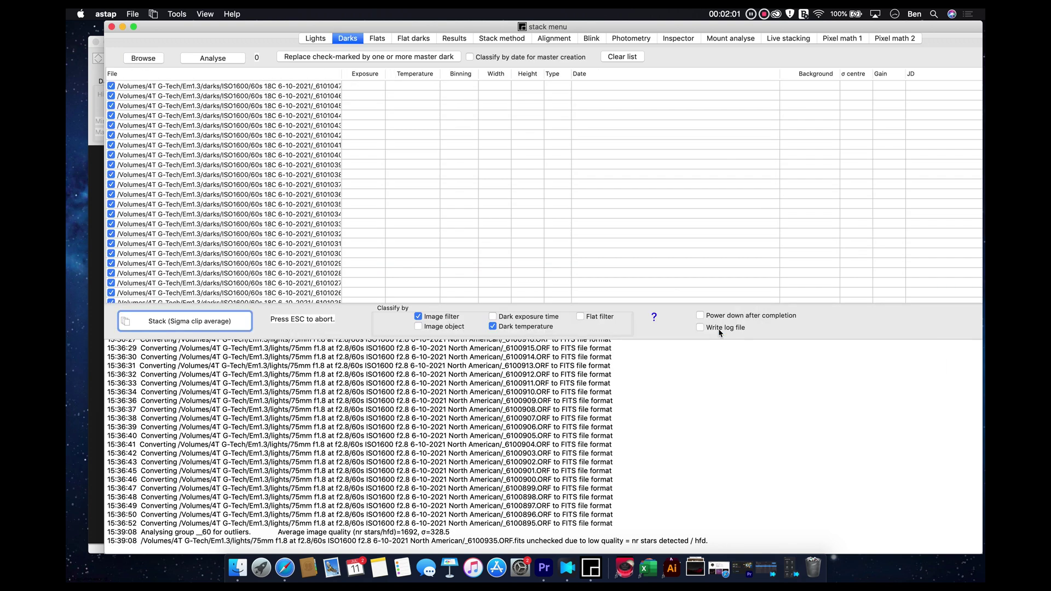
pyautogui.click(219, 58)
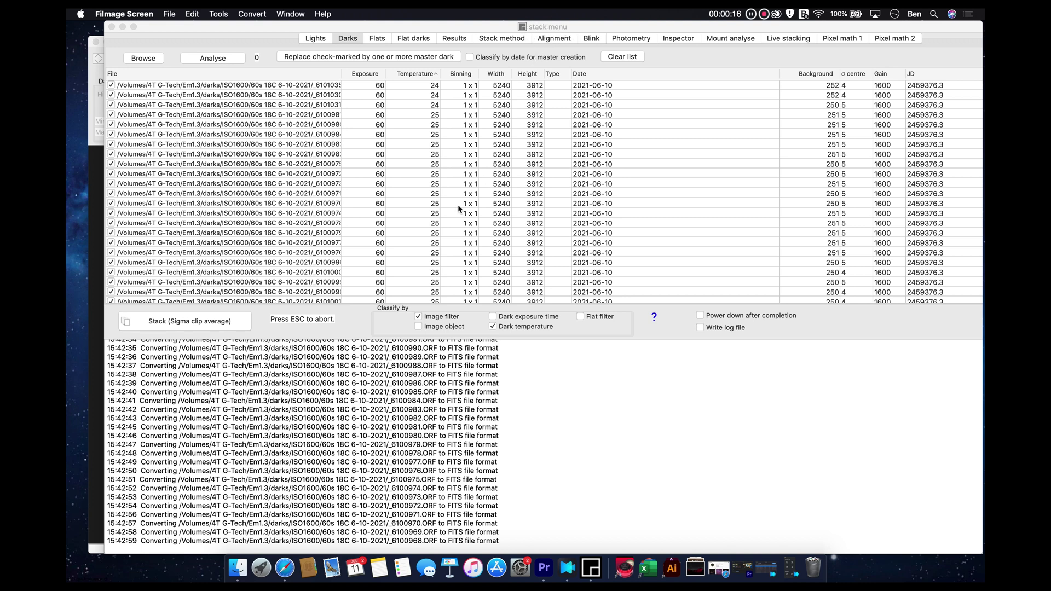
# Untick Image filter under Classify by, check the Lights page, then go to the empty Flats page.
pyautogui.click(421, 320)
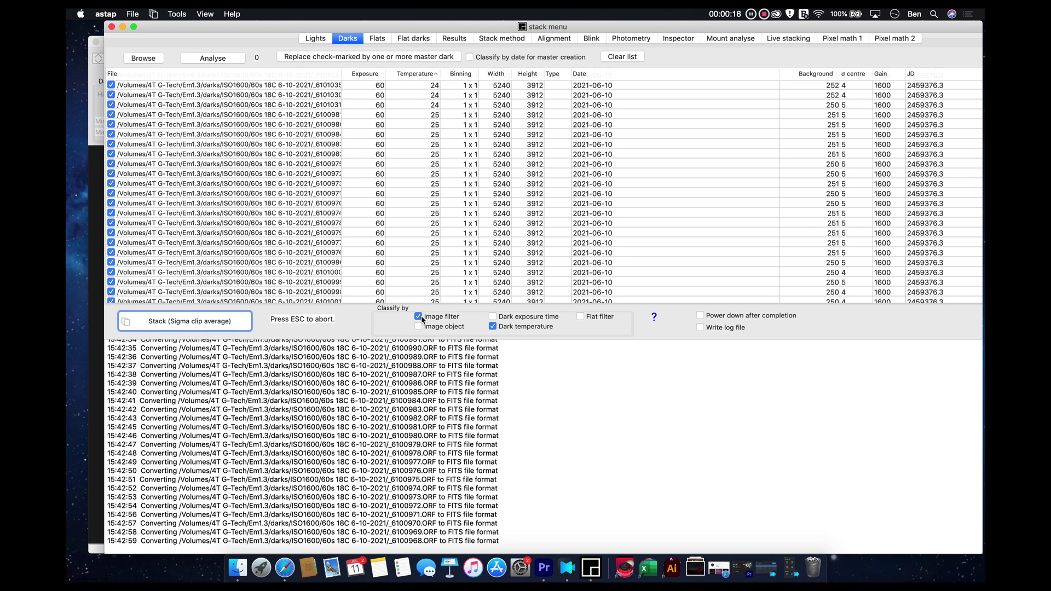
pyautogui.click(418, 317)
pyautogui.scroll(5, 418, 92)
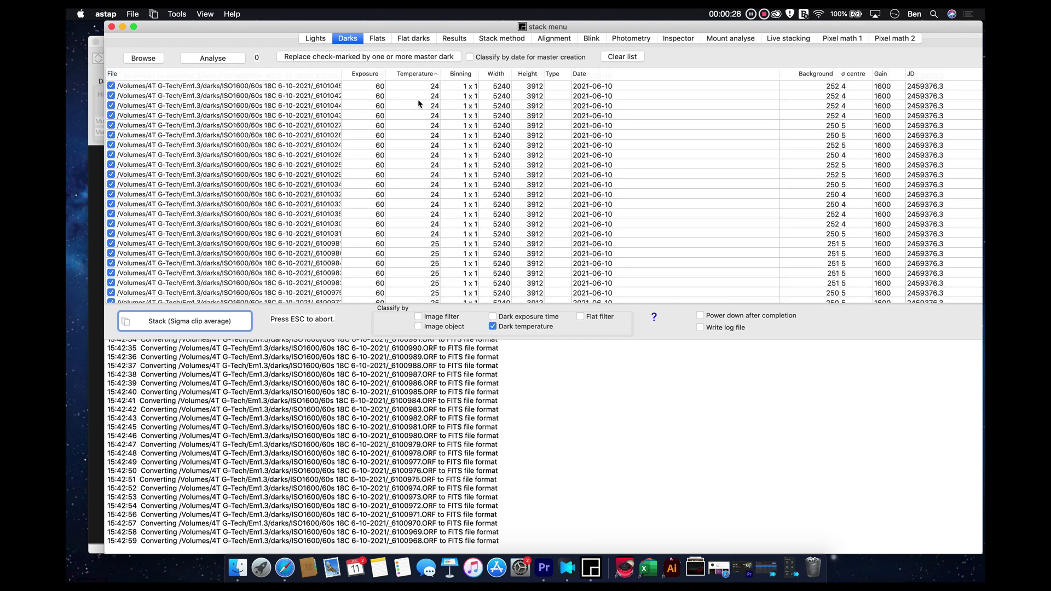
pyautogui.click(311, 40)
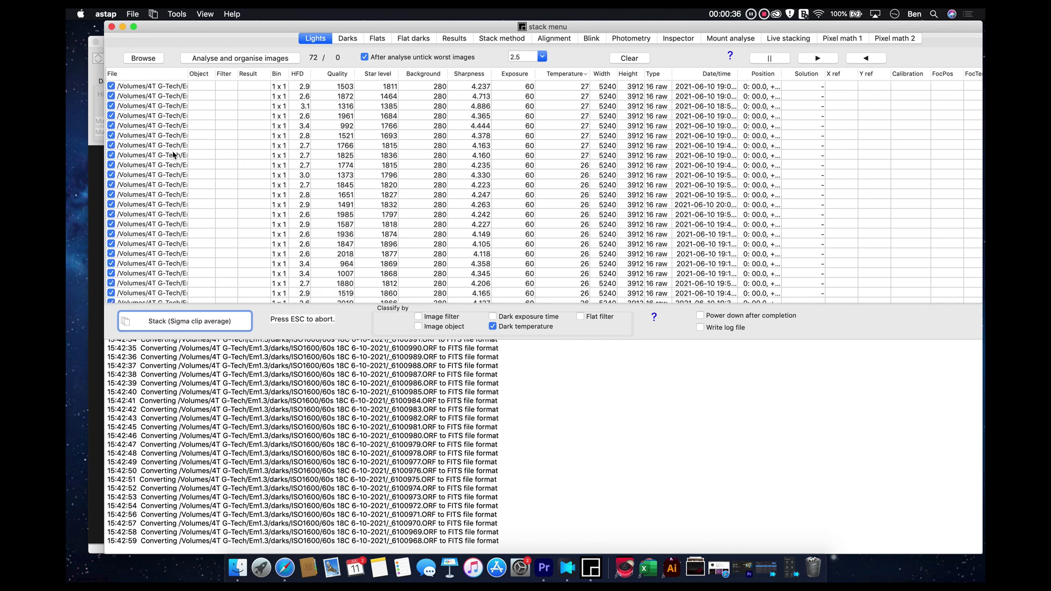
pyautogui.click(384, 38)
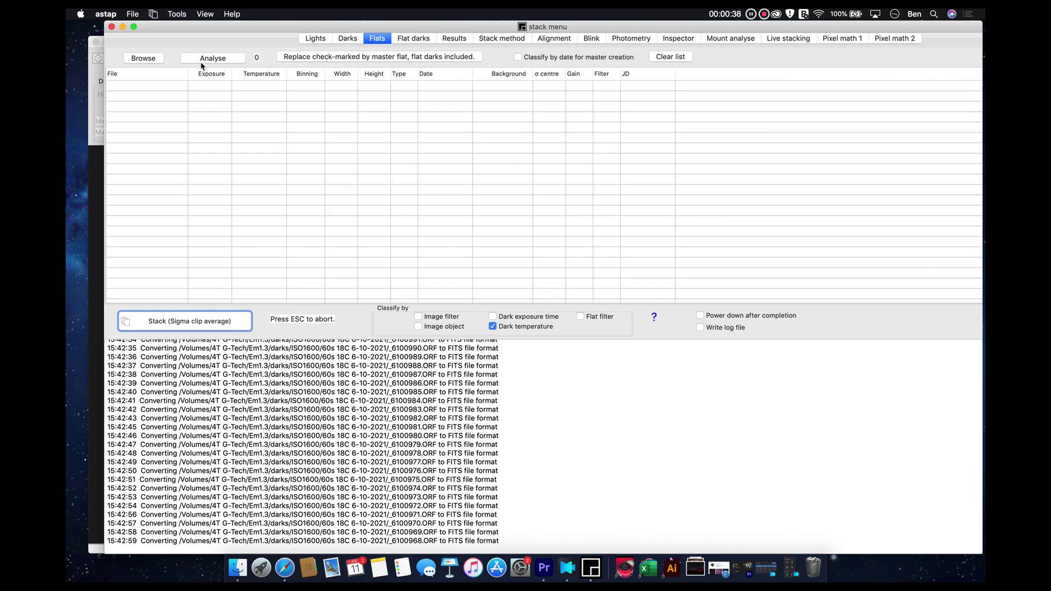
pyautogui.click(152, 62)
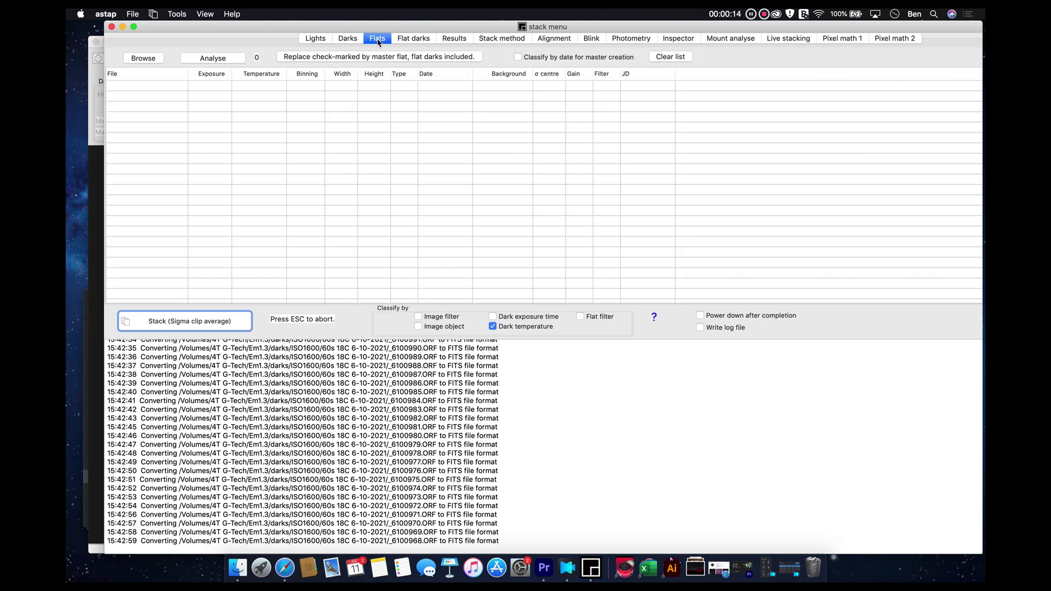
pyautogui.click(144, 59)
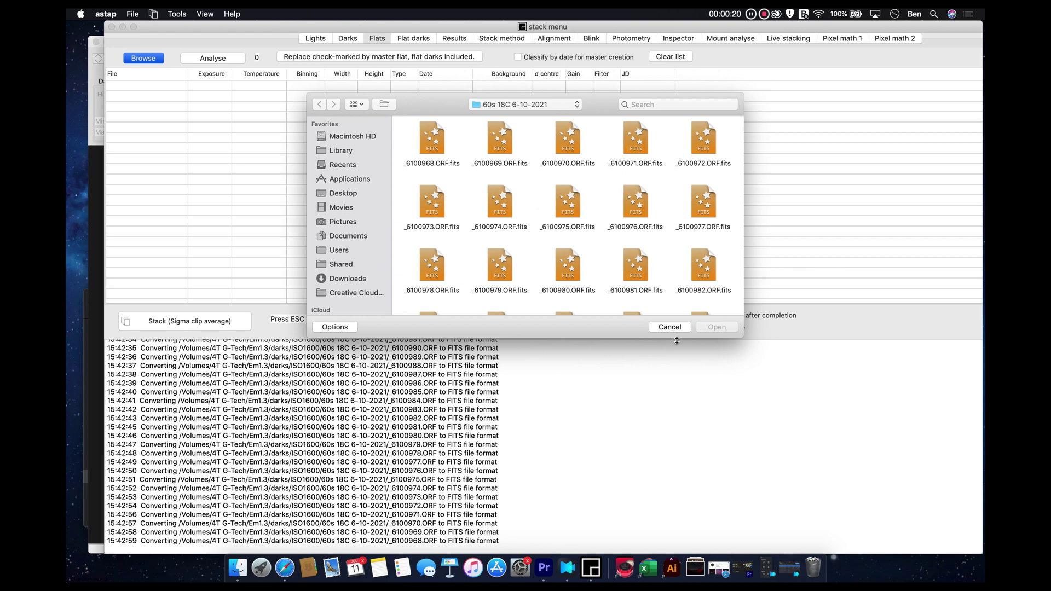
pyautogui.press('Escape')
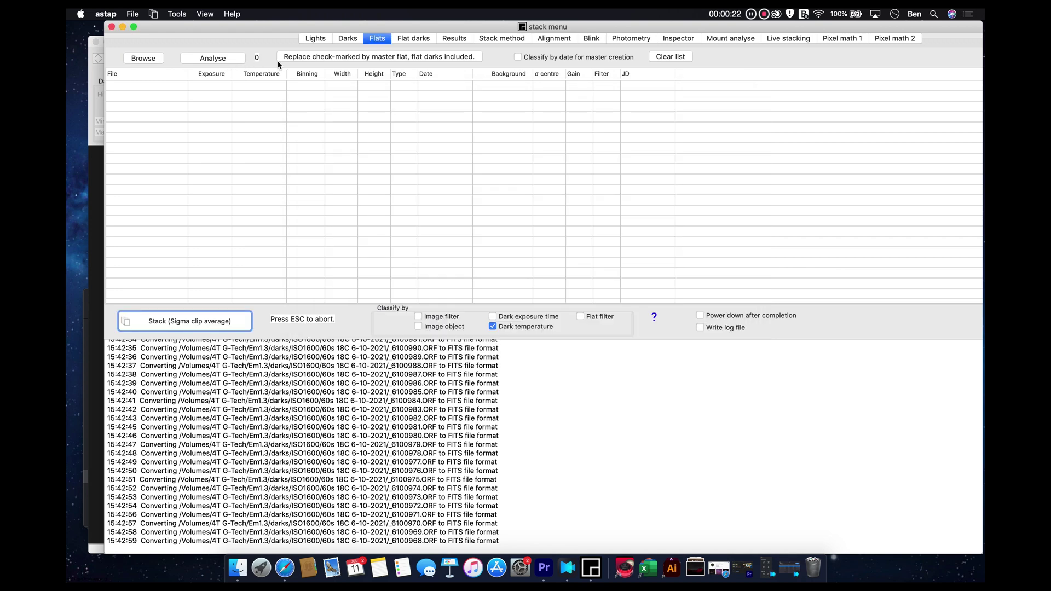
pyautogui.click(412, 40)
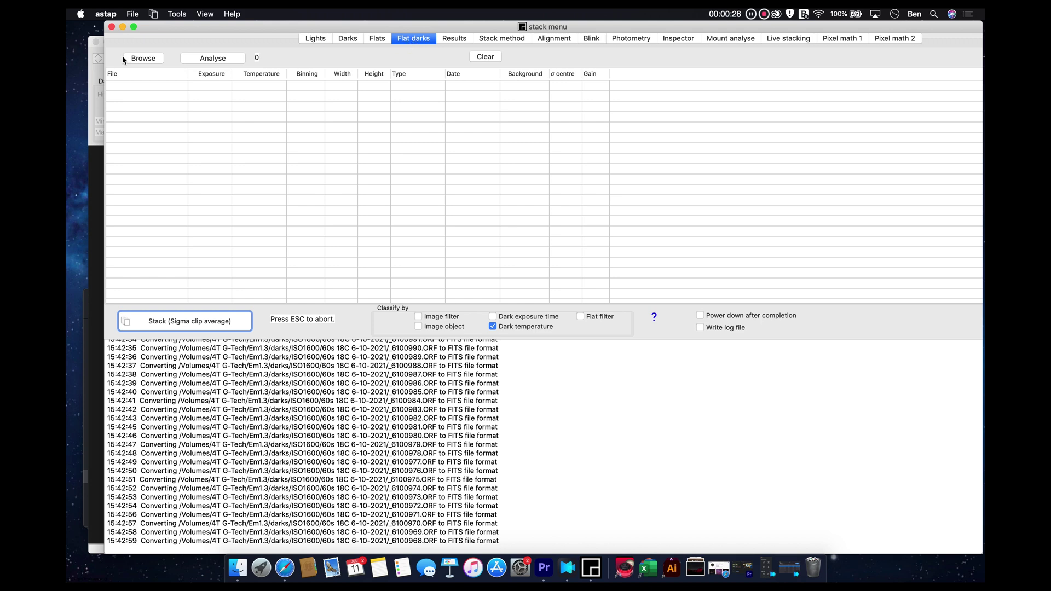
# Load all ORF bias frames from 4T G-Tech > Em1.3 > bias > ISO1600 as flat darks and analyse them.
pyautogui.click(145, 59)
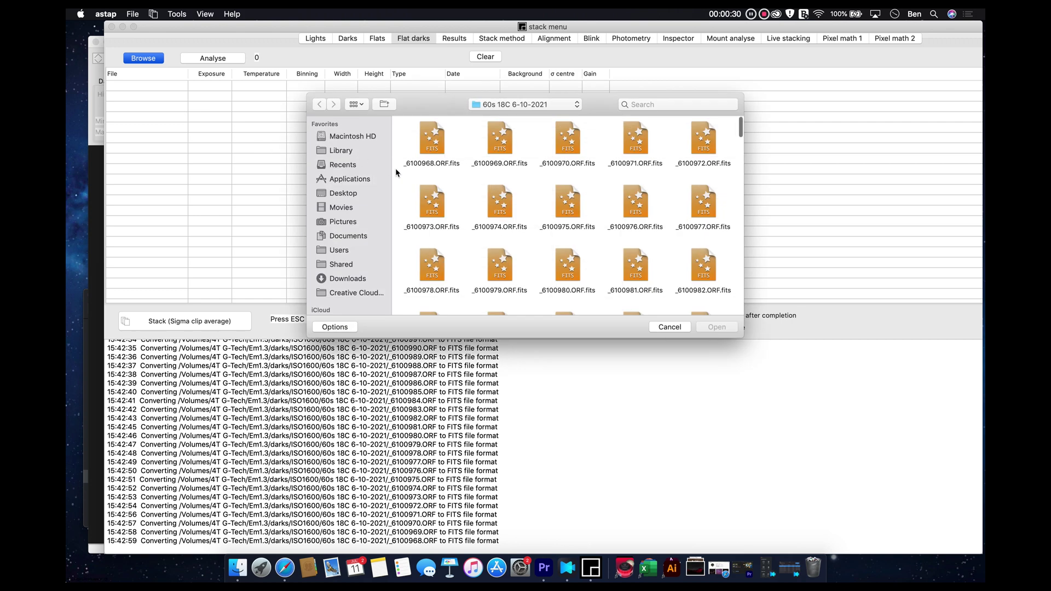
pyautogui.scroll(-5, 335, 234)
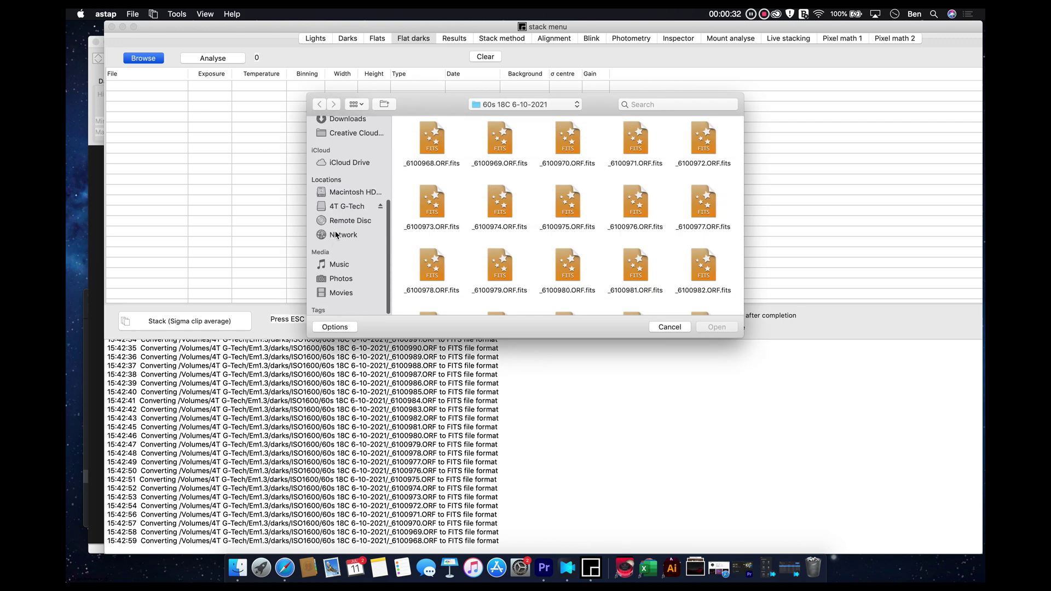
pyautogui.click(351, 206)
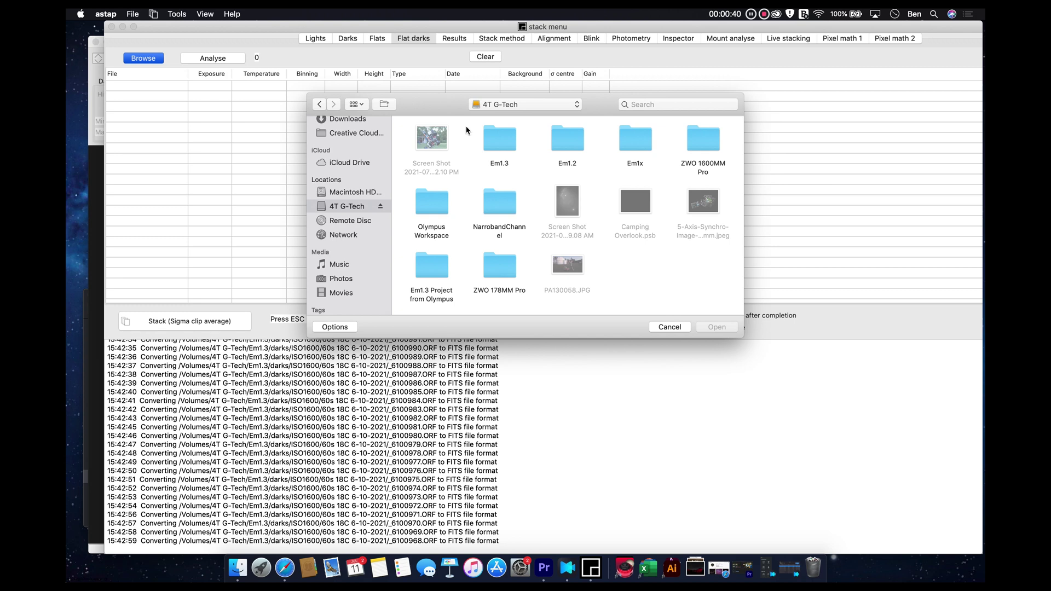
pyautogui.doubleClick(501, 141)
pyautogui.doubleClick(484, 146)
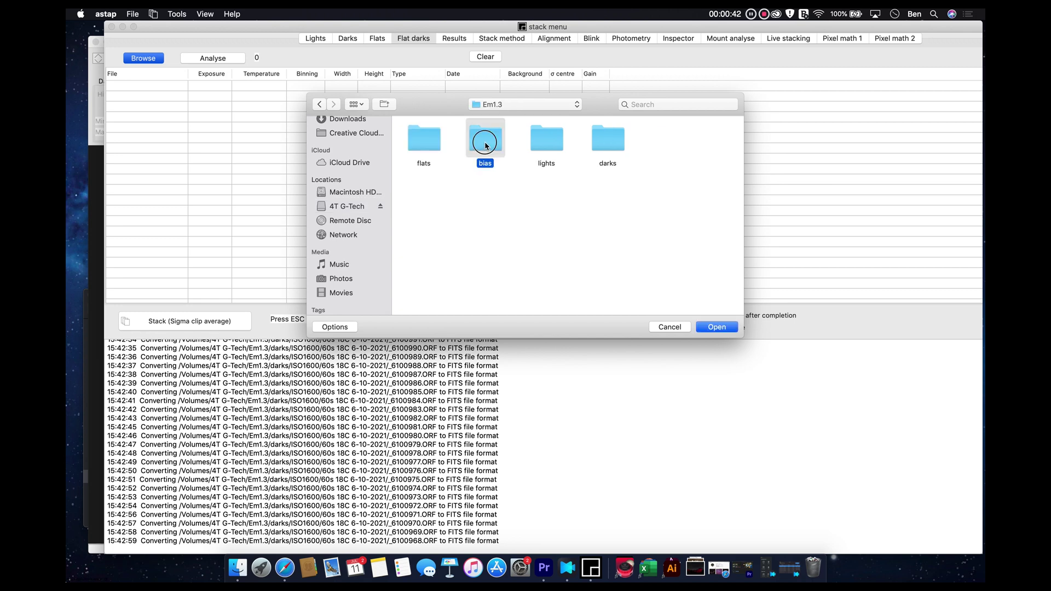
pyautogui.doubleClick(430, 144)
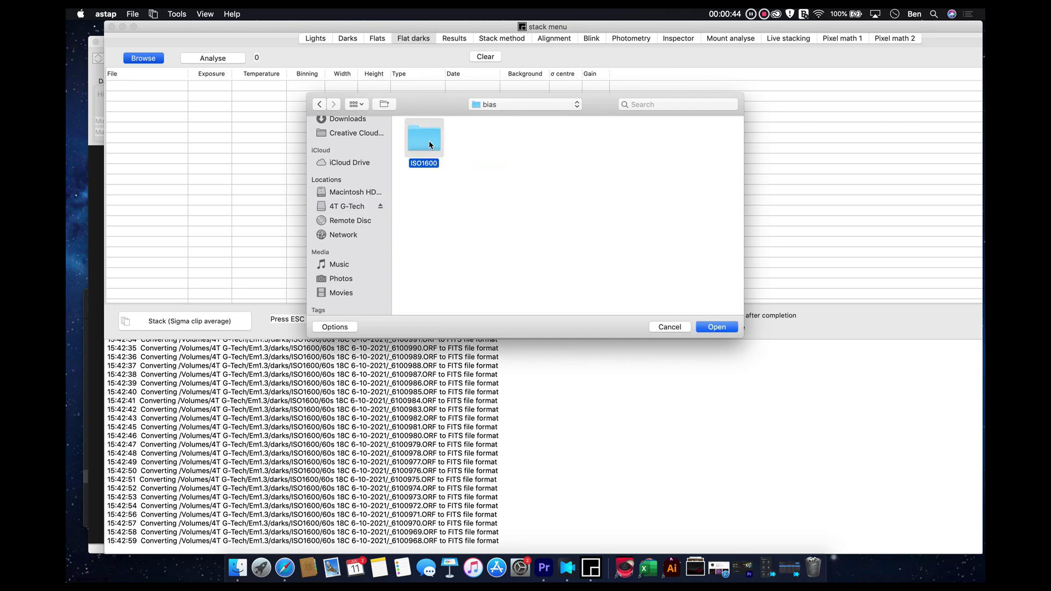
pyautogui.scroll(-15, 552, 206)
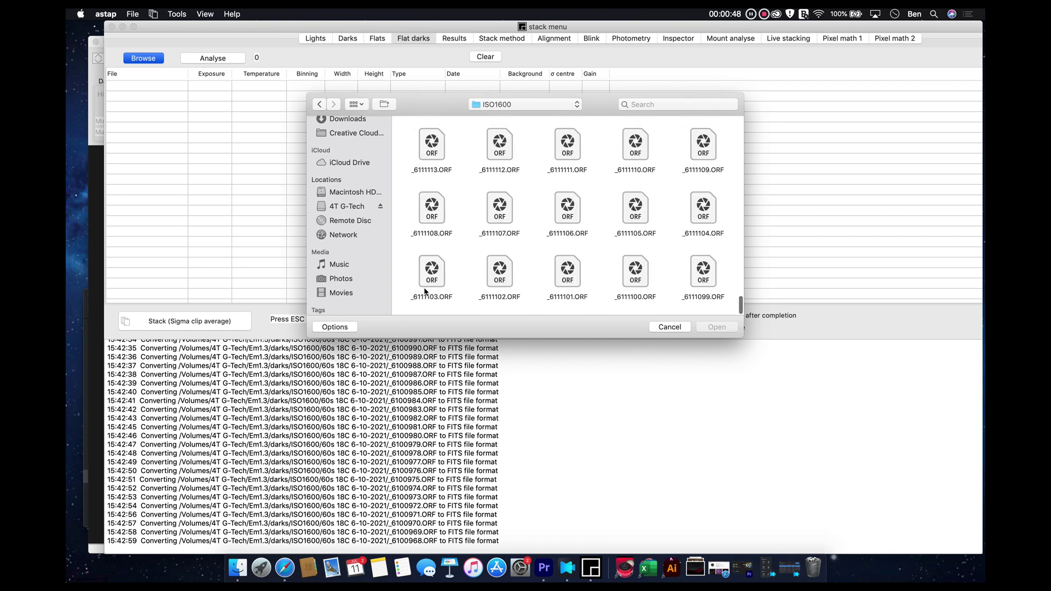
pyautogui.moveTo(401, 299); pyautogui.dragTo(709, 306)
pyautogui.click(716, 327)
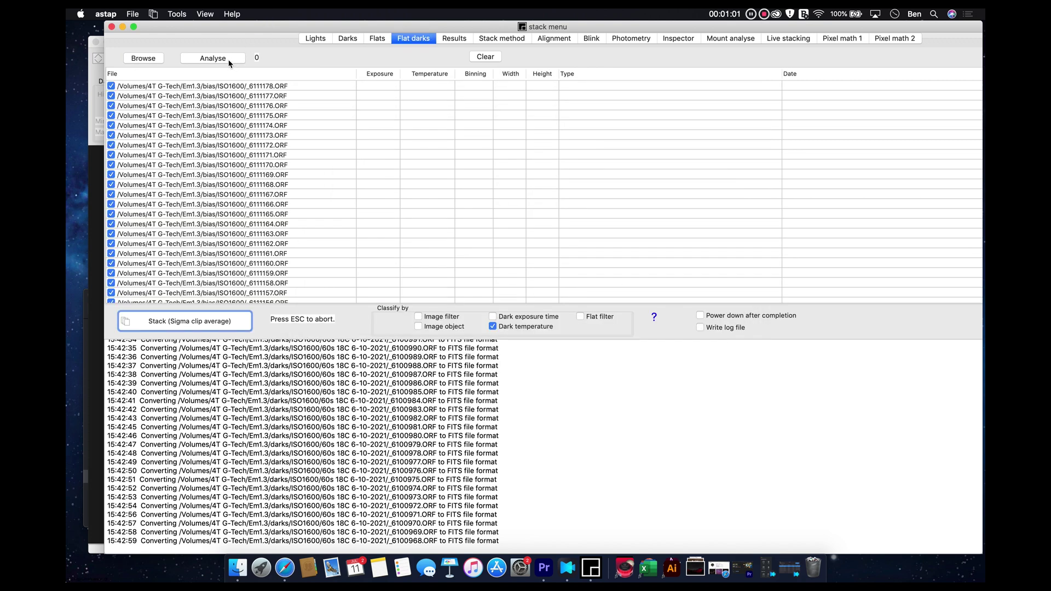
pyautogui.click(228, 60)
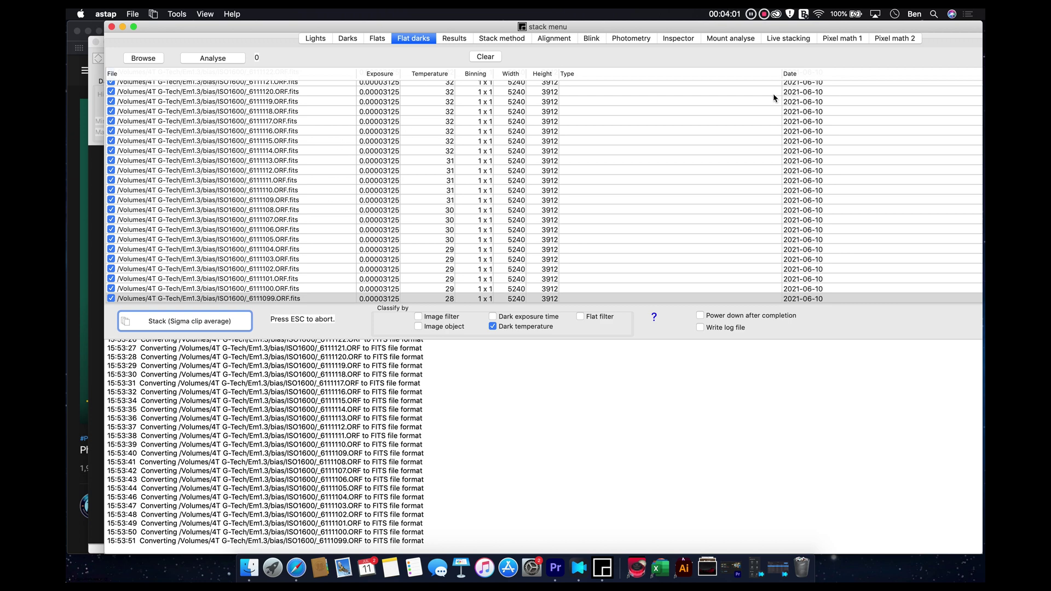
# Narrow the empty Type column, scroll the bias list to the top, and open the Results page.
pyautogui.moveTo(781, 72); pyautogui.dragTo(599, 80)
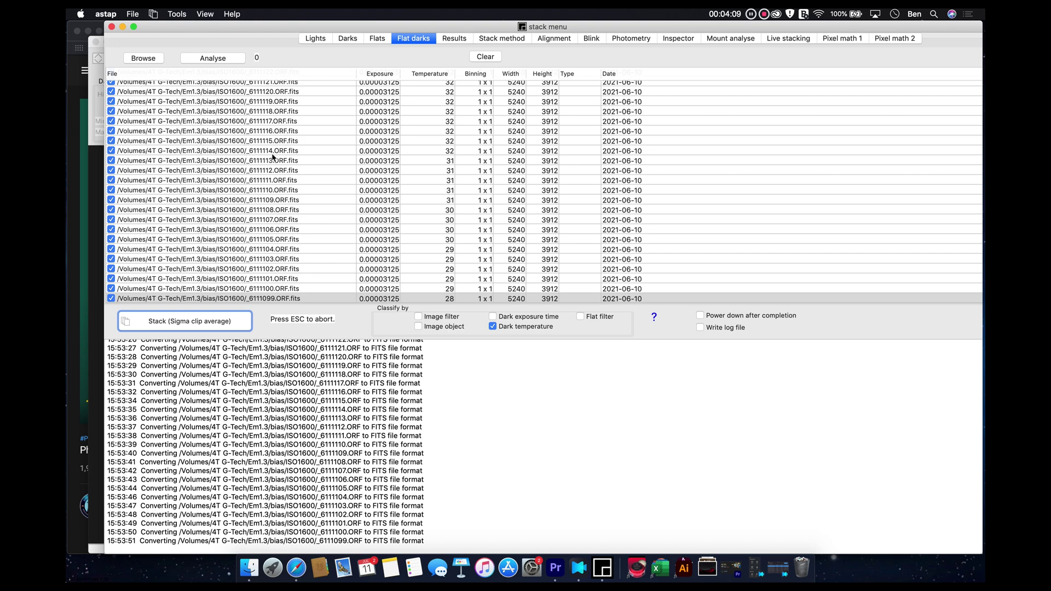
pyautogui.click(383, 83)
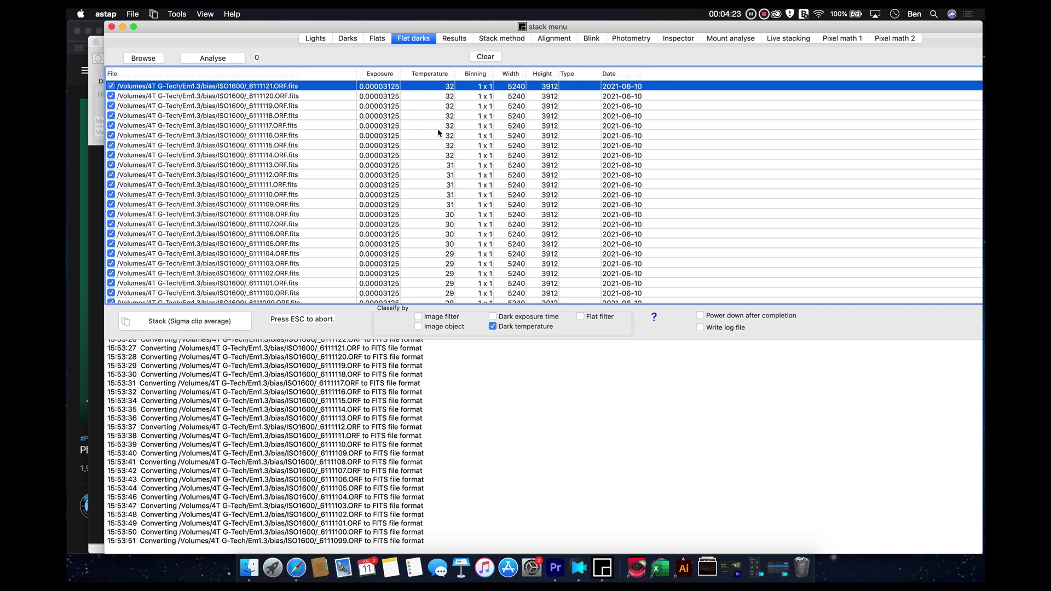
pyautogui.scroll(15, 438, 132)
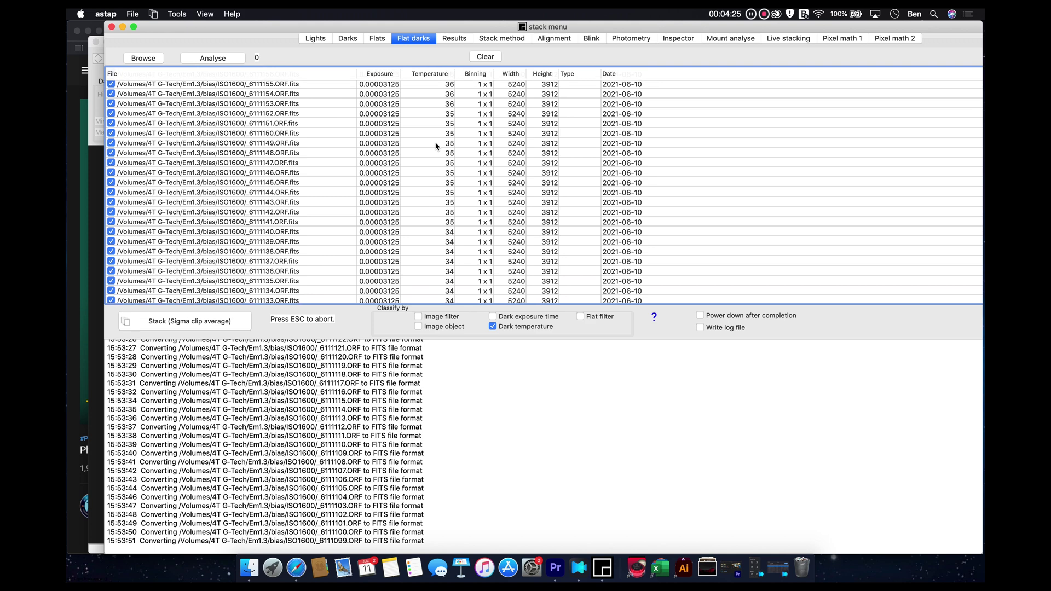
pyautogui.scroll(10, 436, 145)
pyautogui.click(448, 89)
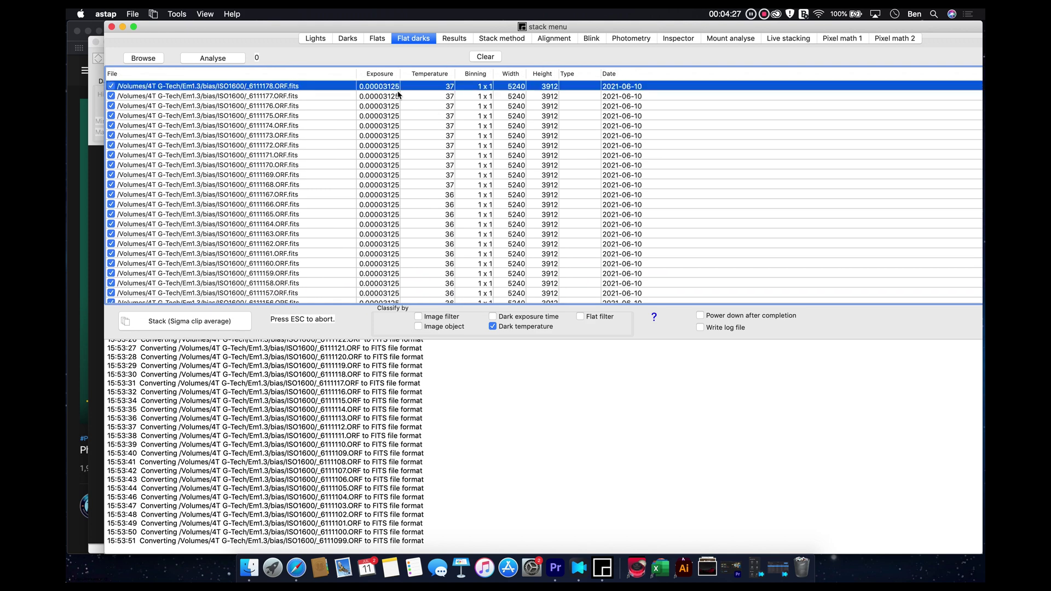
pyautogui.click(455, 39)
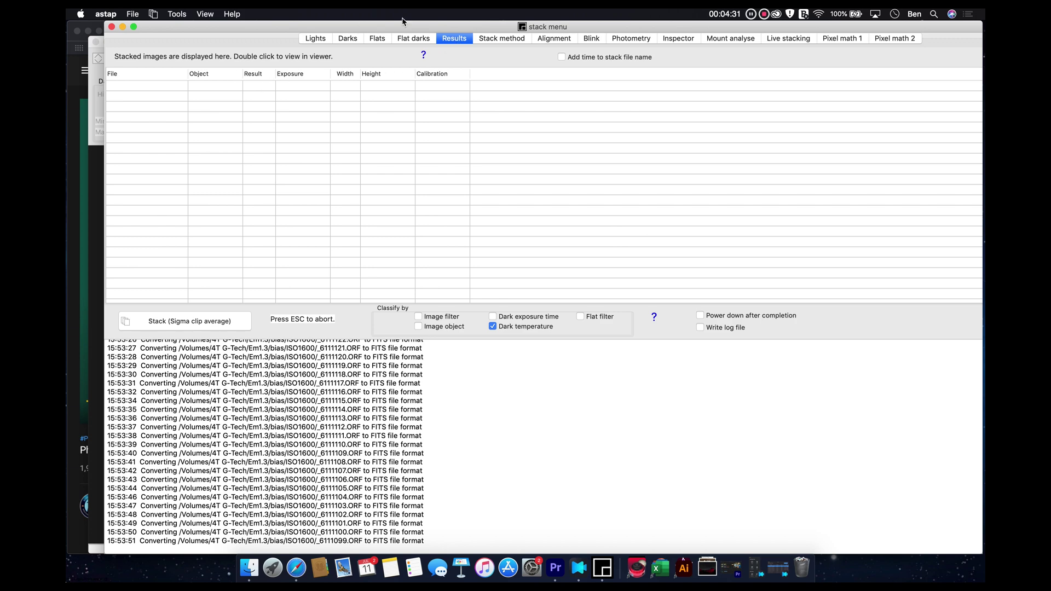
# Compare σ factors 3.5 and 2.2, leaving Sigma clip at 2.2, and tick Convert OSC images to colour.
pyautogui.click(503, 41)
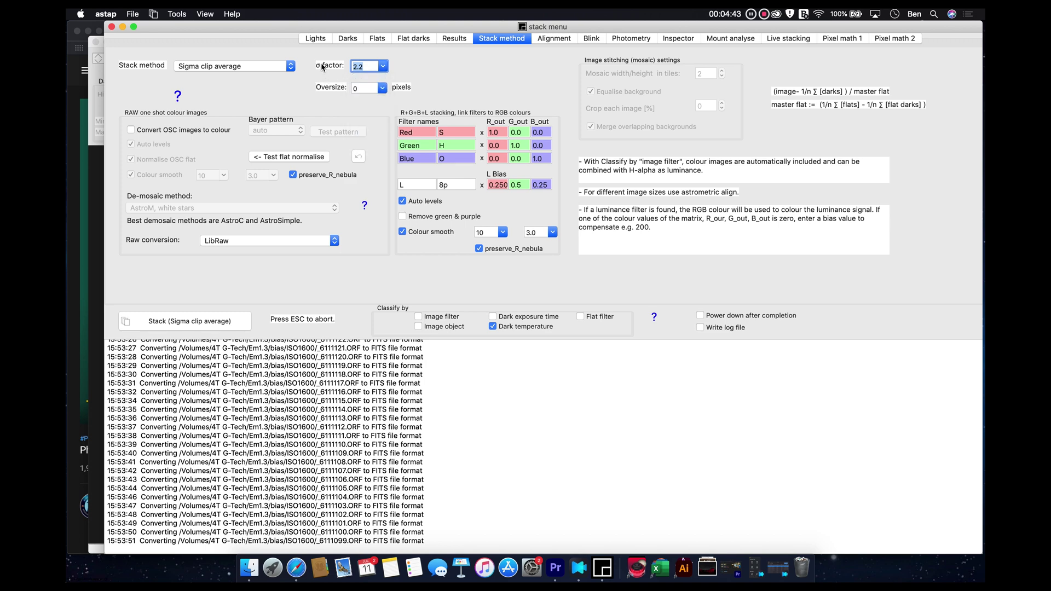
pyautogui.click(384, 67)
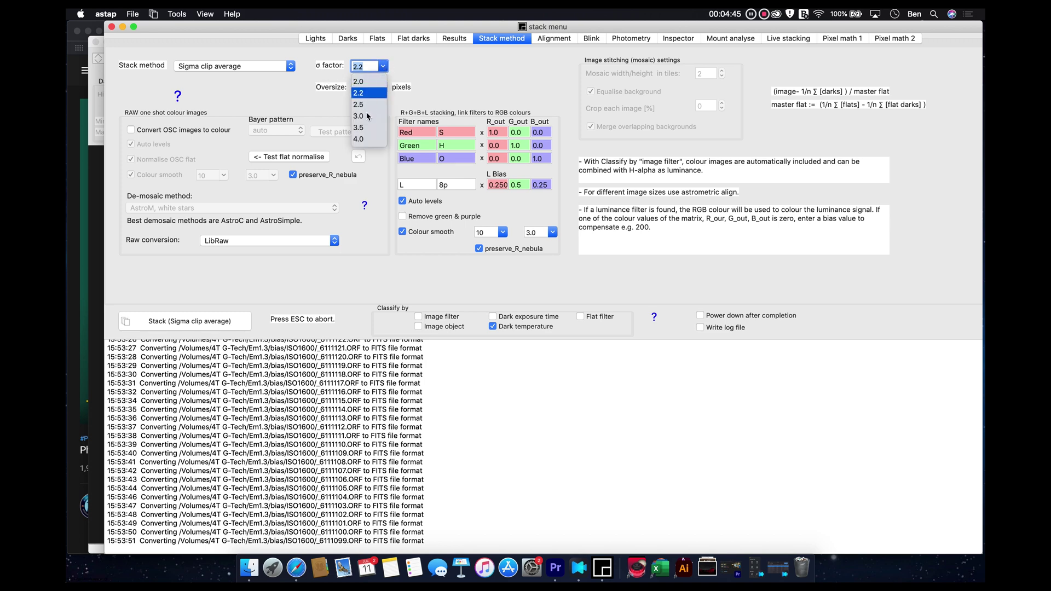
pyautogui.click(365, 132)
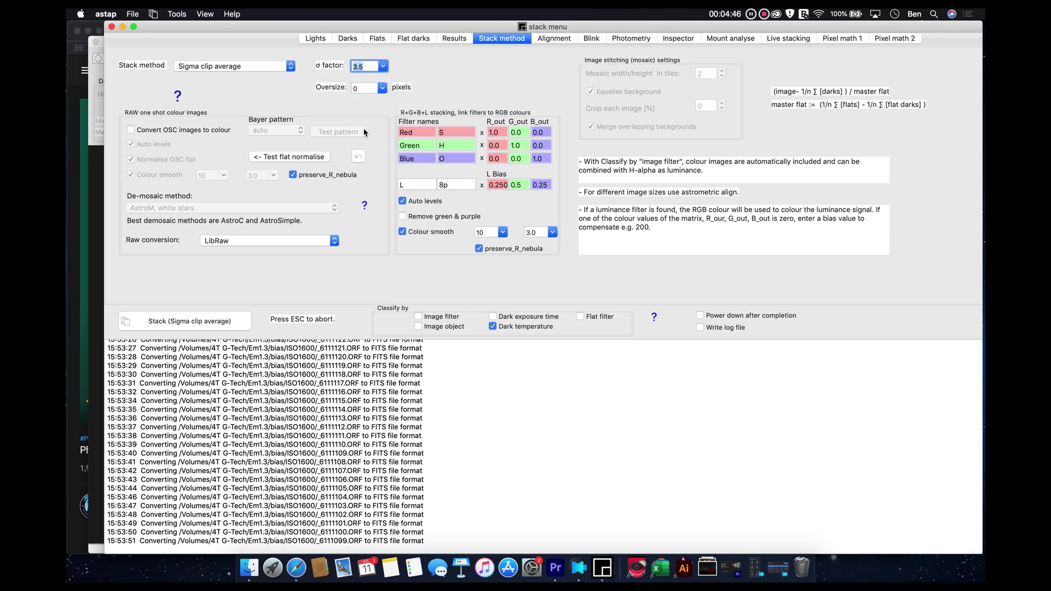
pyautogui.click(383, 66)
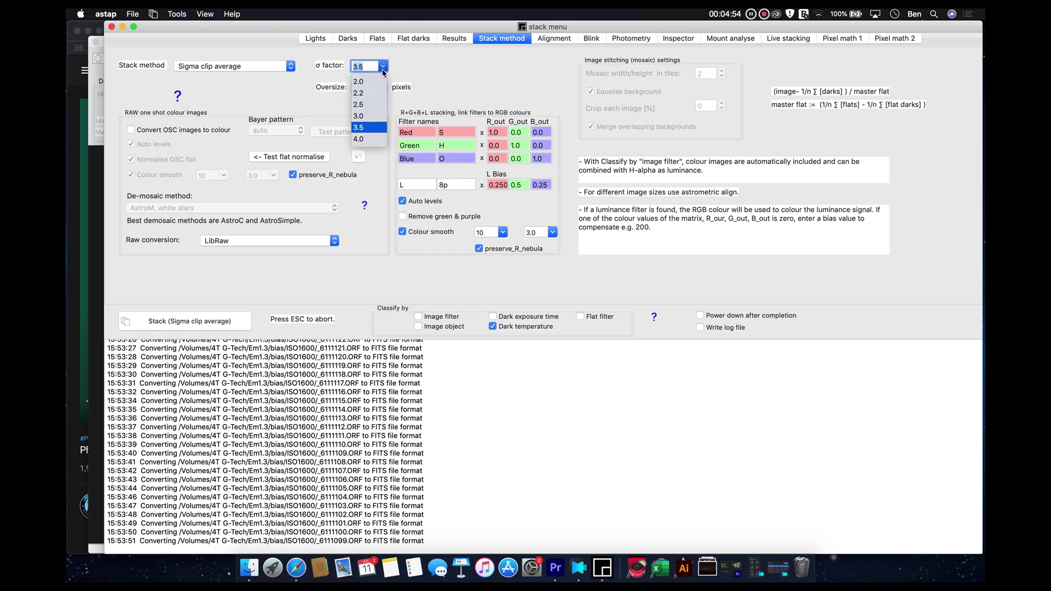
pyautogui.click(365, 95)
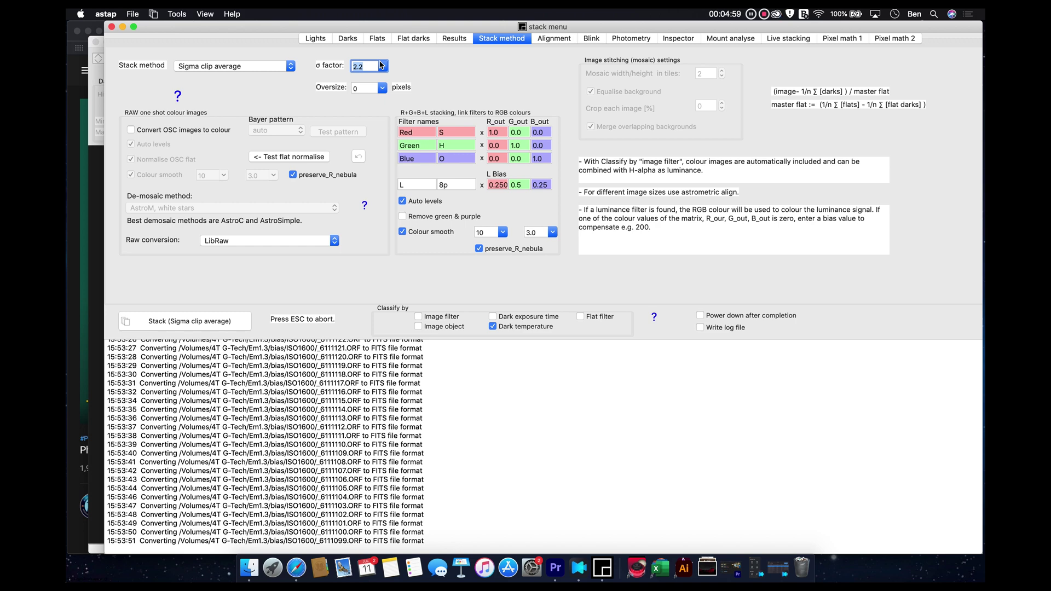
pyautogui.click(384, 66)
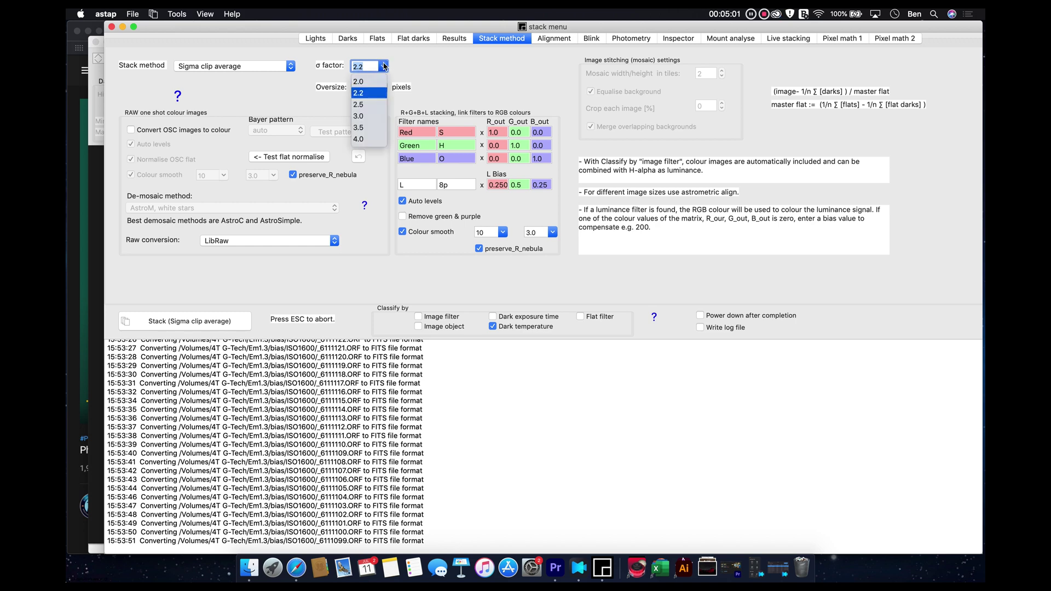
pyautogui.click(361, 129)
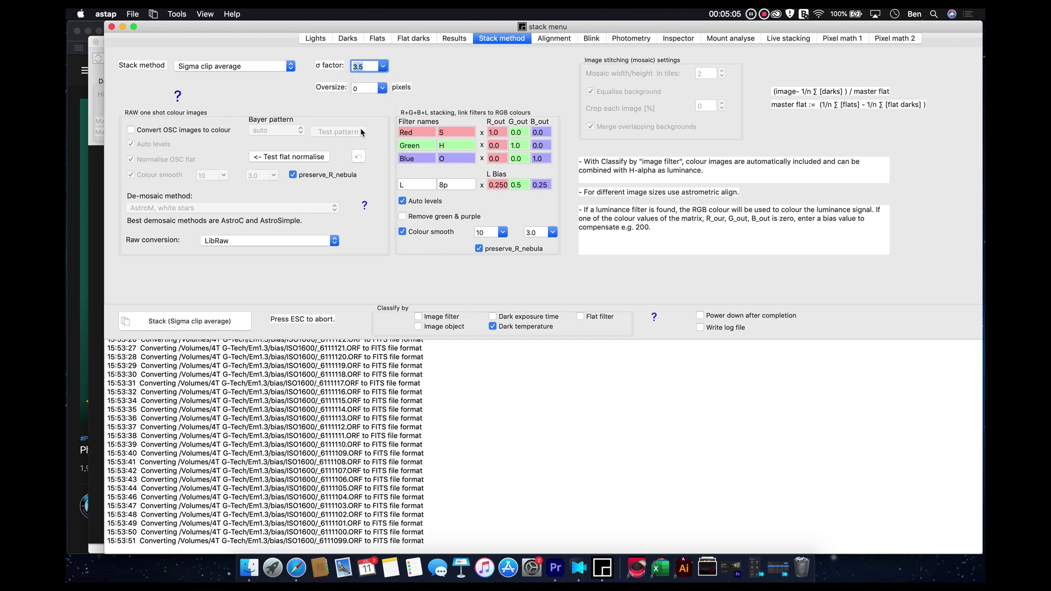
pyautogui.click(383, 66)
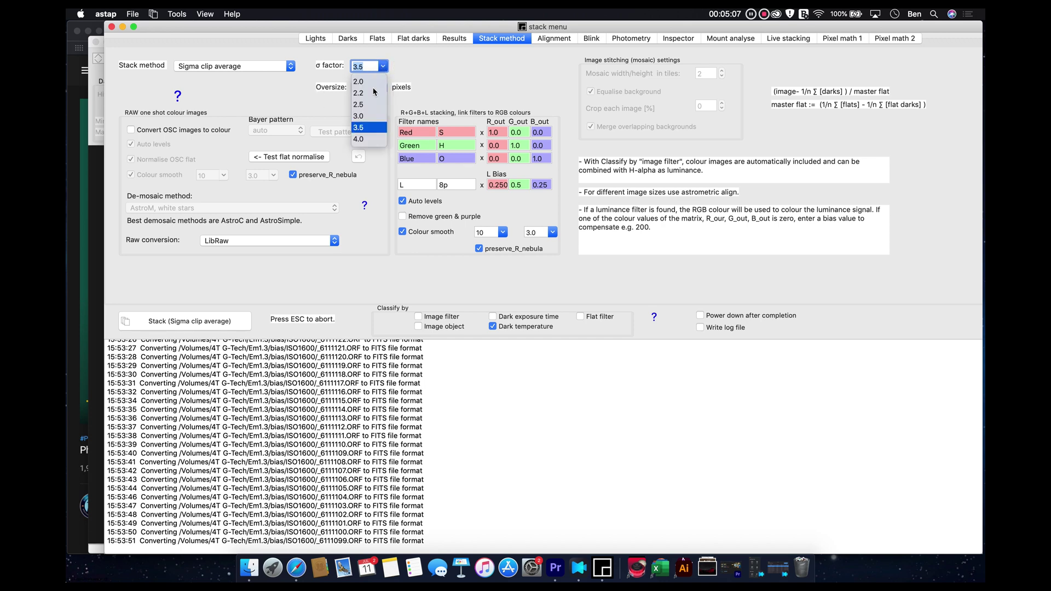
pyautogui.click(365, 94)
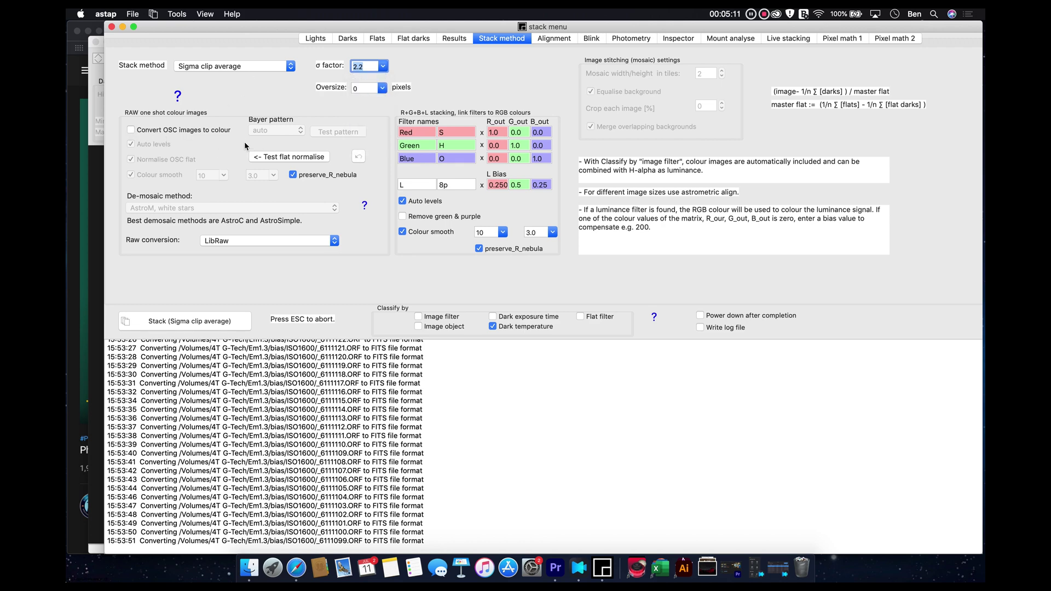
pyautogui.click(131, 132)
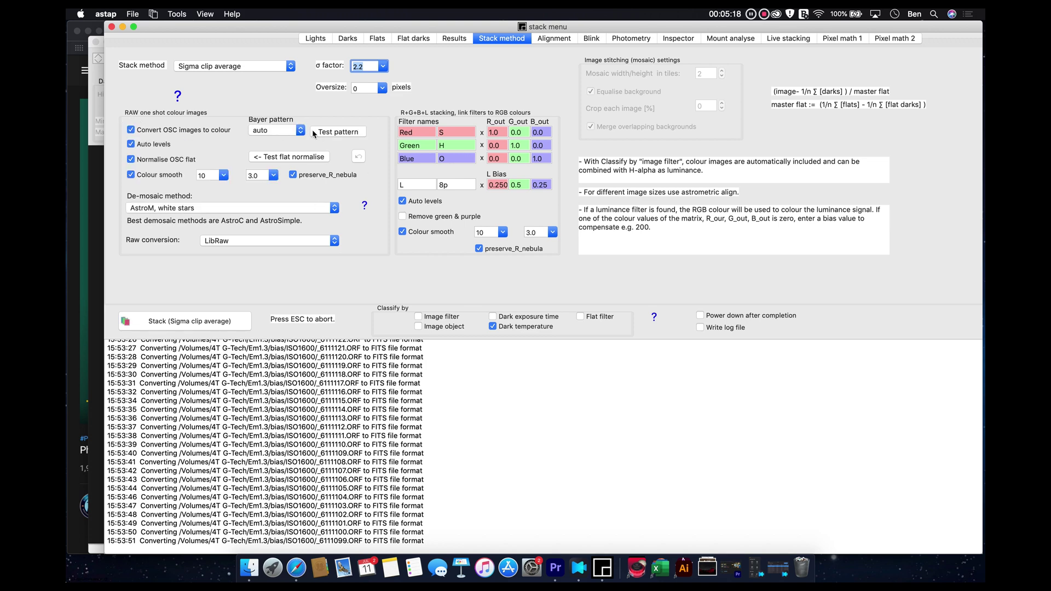
# Stack the lights with darks by Sigma clip average, saving Olympus_stacked.fits.
pyautogui.click(190, 327)
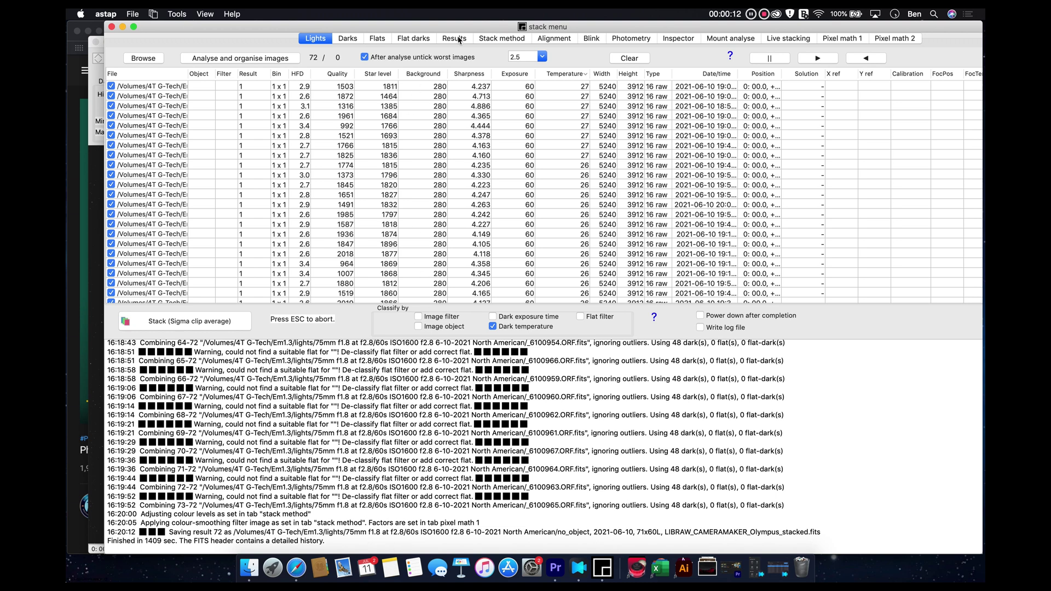
# Open the stacked image from the Results list in the viewer.
pyautogui.click(452, 41)
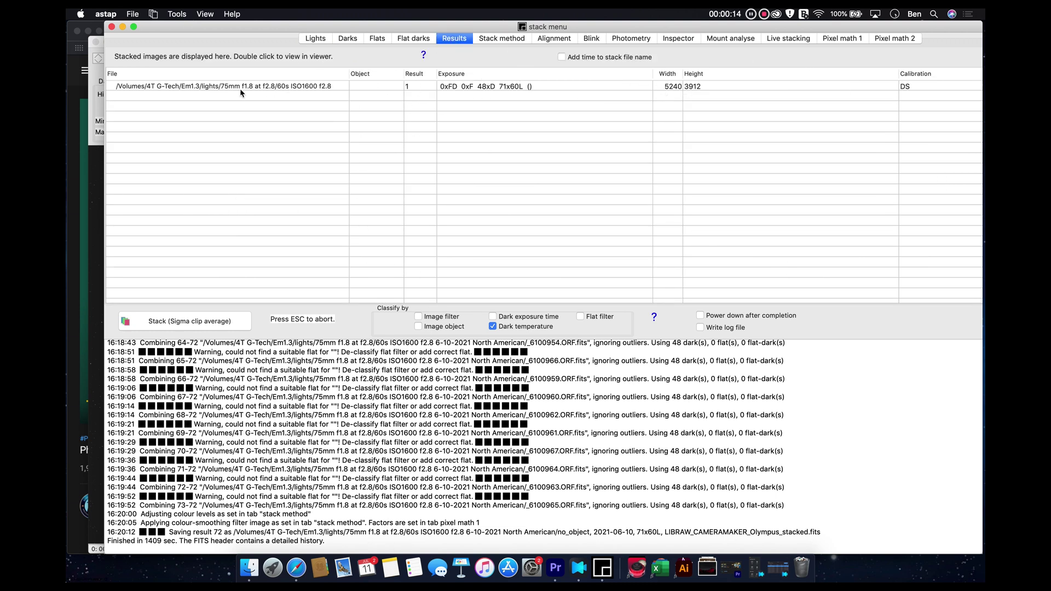
pyautogui.click(252, 89)
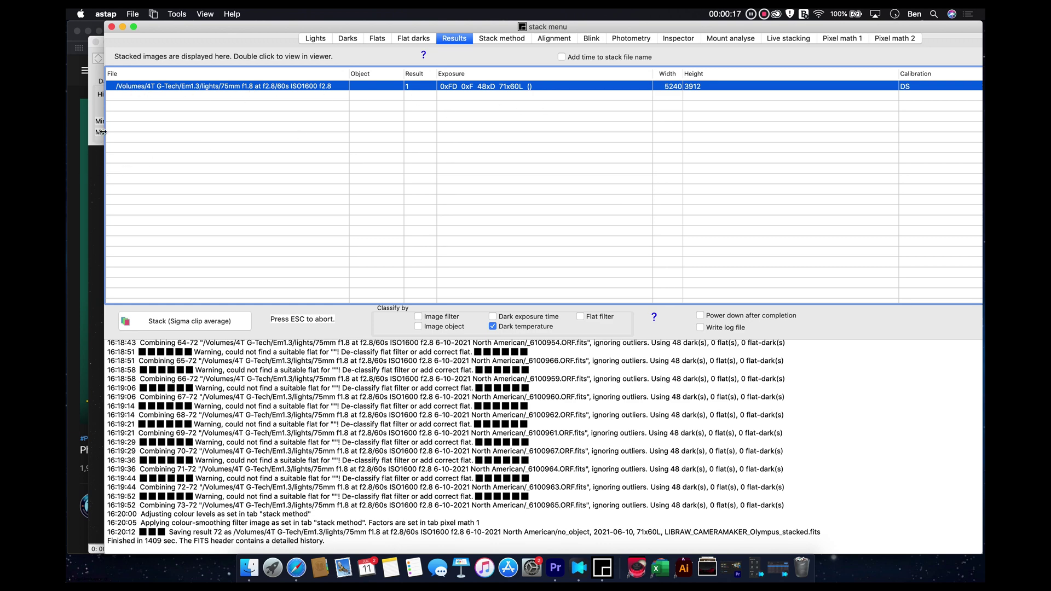
pyautogui.click(94, 76)
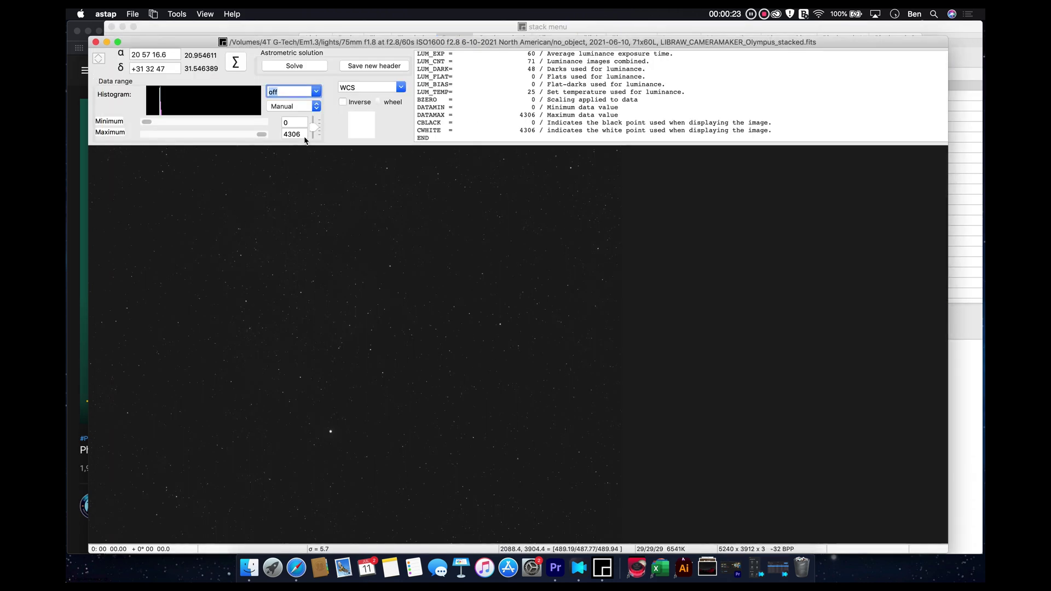
# Brighten the view with stretch factor 8, then 20, and go back to the stack window.
pyautogui.click(294, 91)
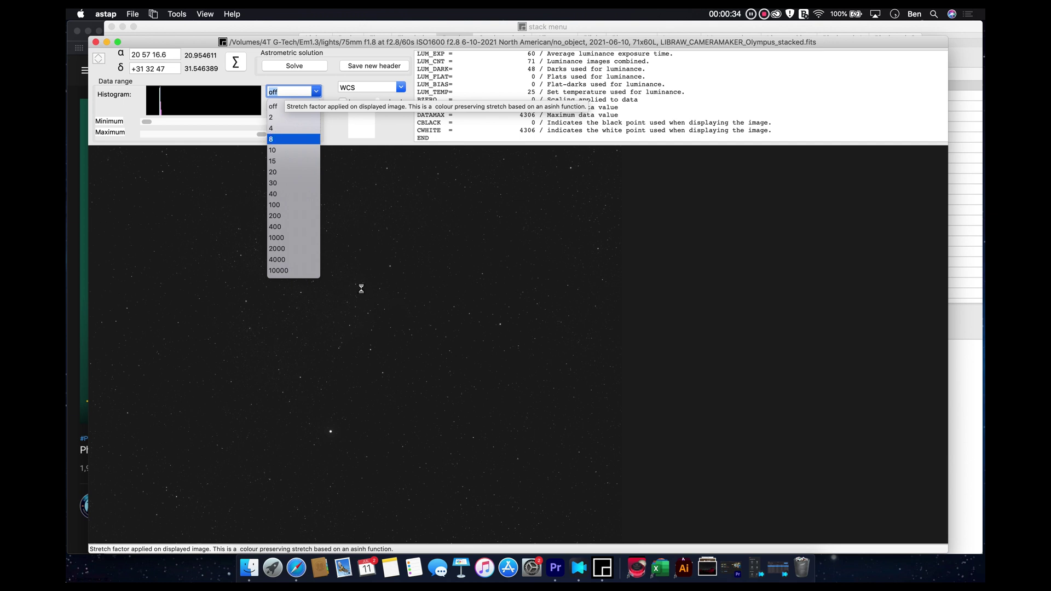
pyautogui.press('Return')
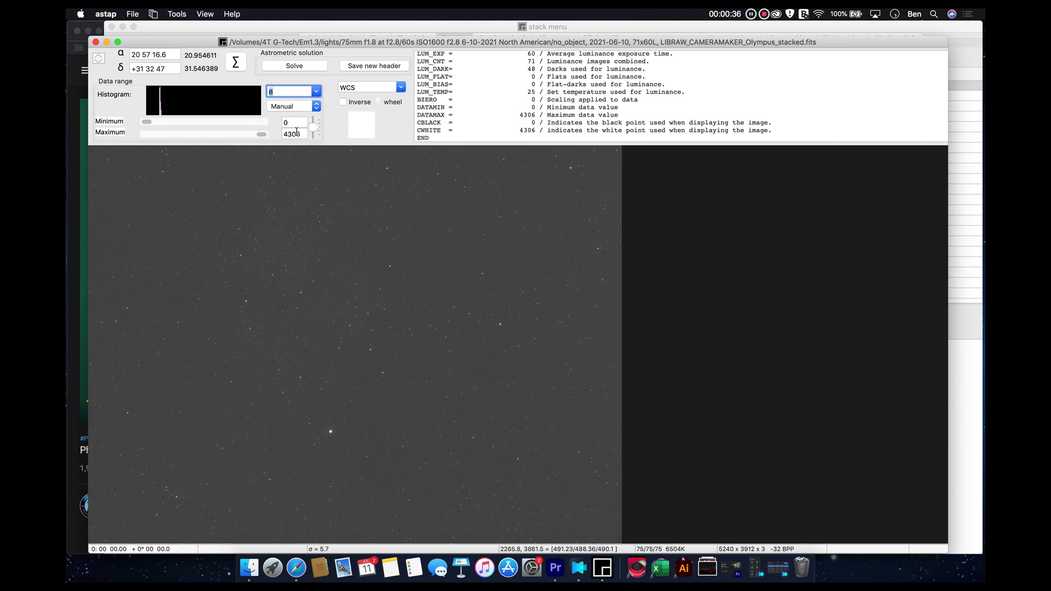
pyautogui.click(316, 92)
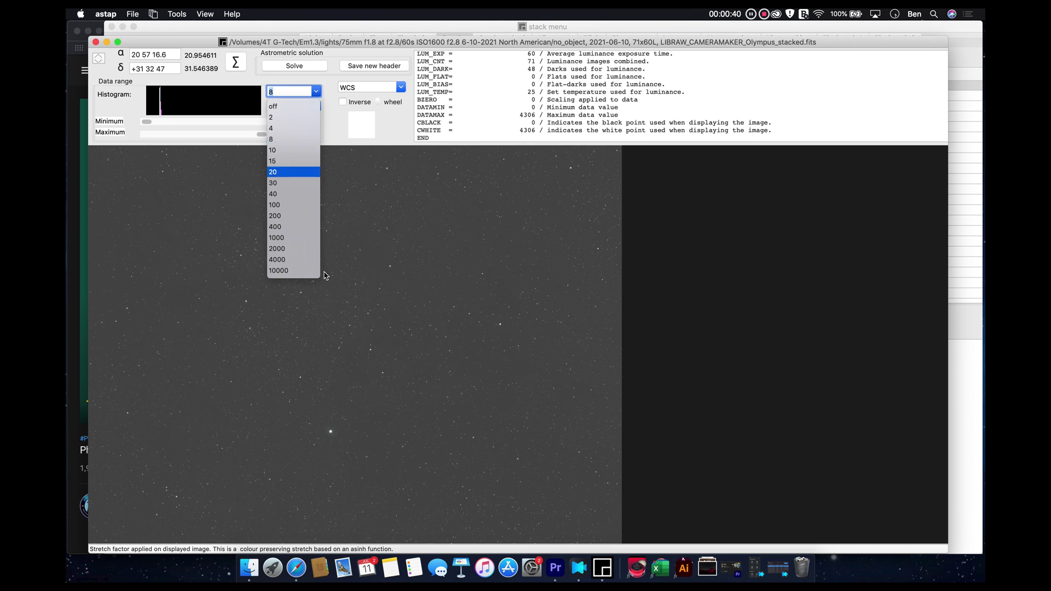
pyautogui.press('Return')
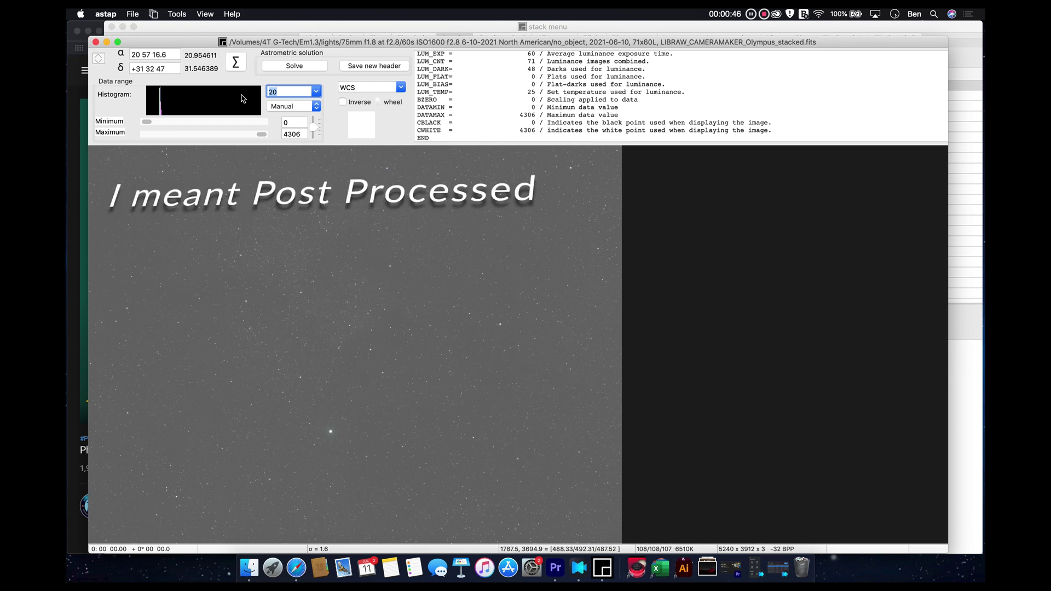
pyautogui.click(236, 31)
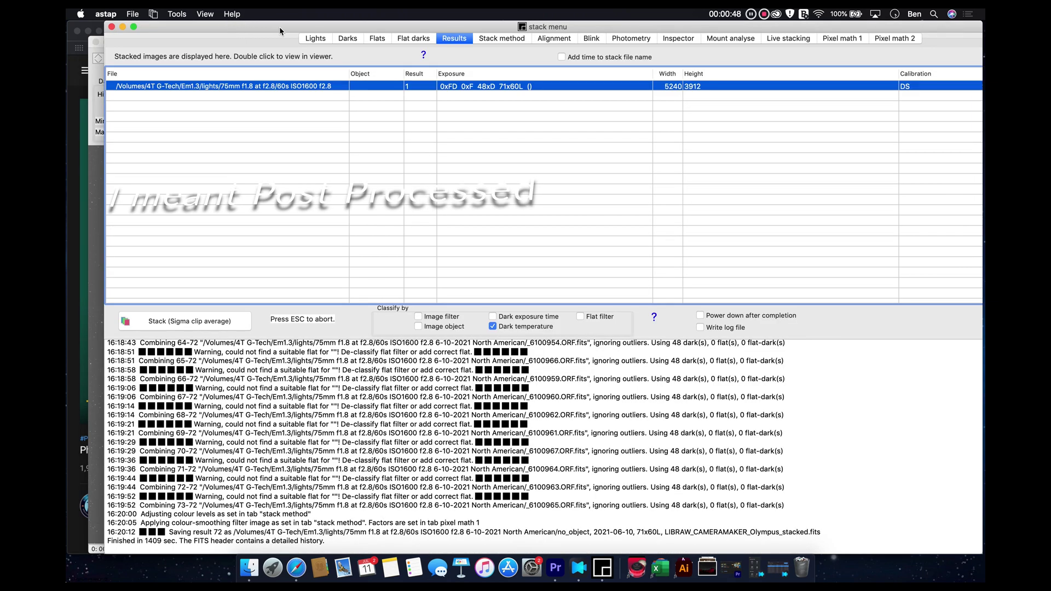
# View the unchecked HFD 5.6 light frame, then return to the Lights list.
pyautogui.click(313, 39)
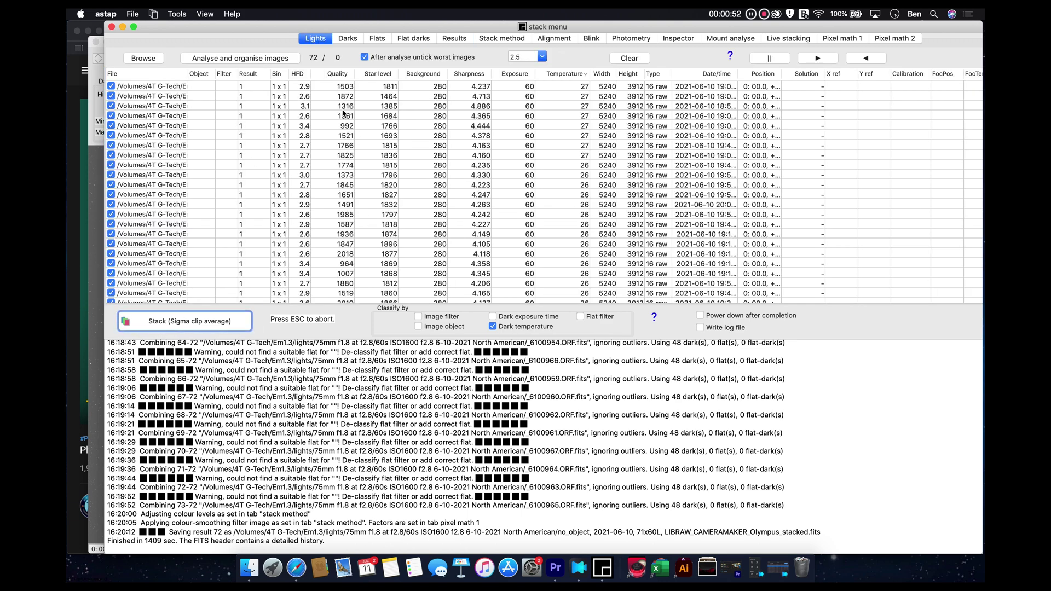
pyautogui.scroll(-1, 345, 157)
pyautogui.scroll(-5, 345, 157)
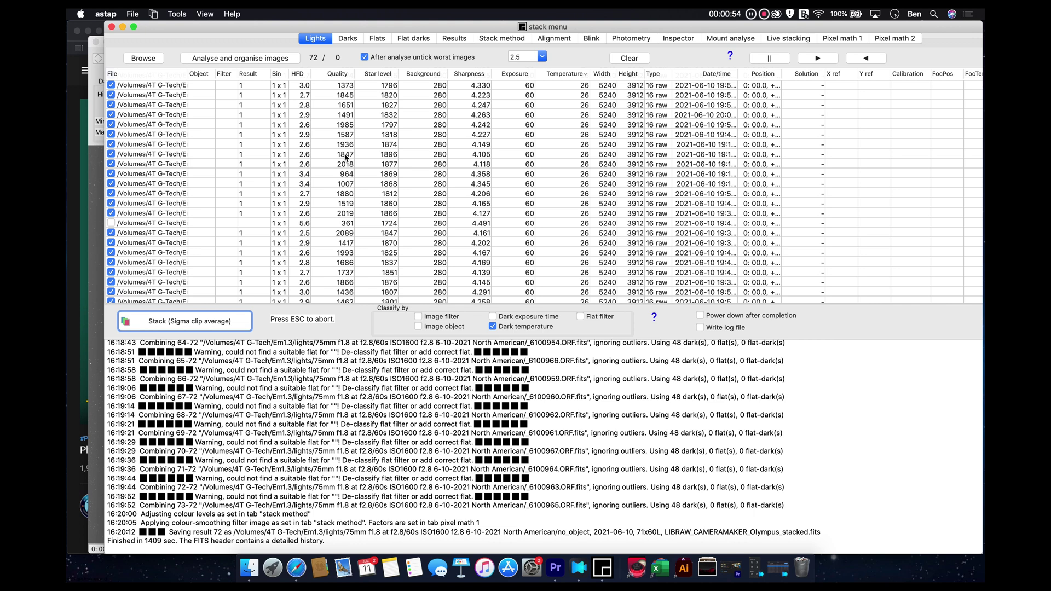
pyautogui.scroll(-2, 345, 157)
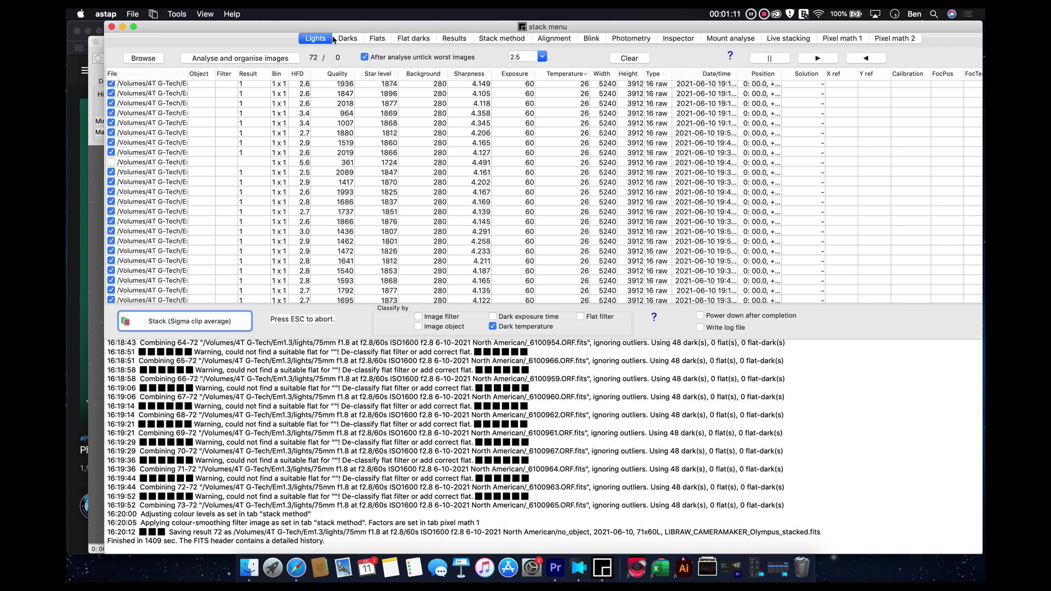
pyautogui.click(143, 163)
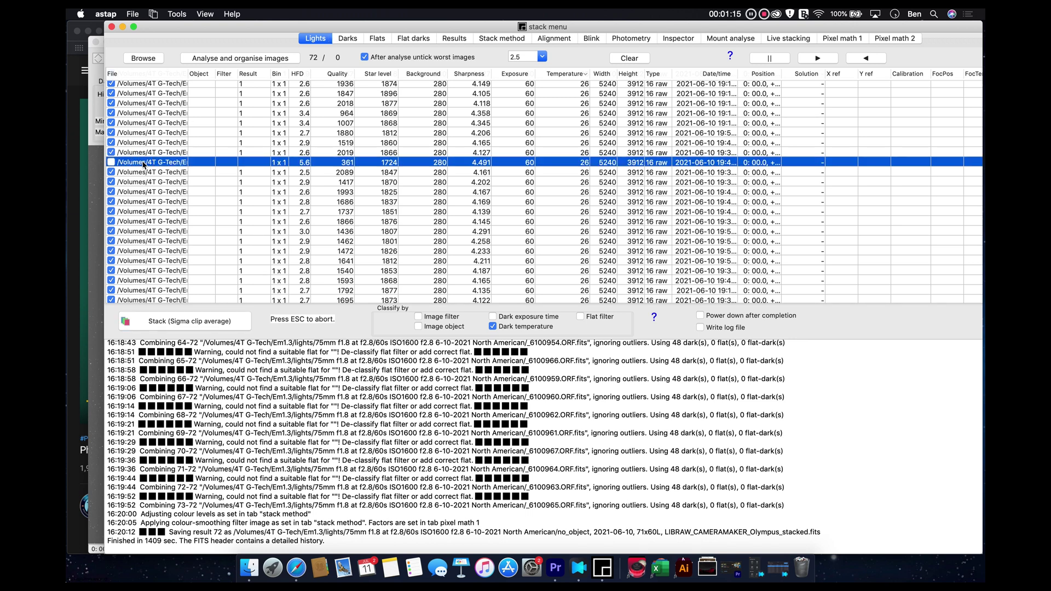
pyautogui.click(93, 146)
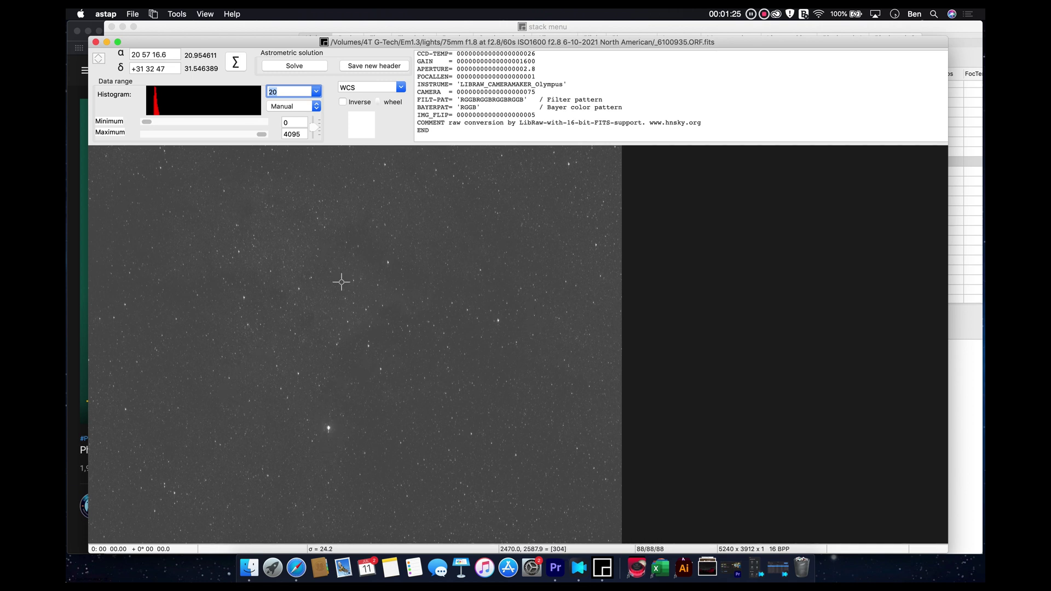
pyautogui.click(276, 34)
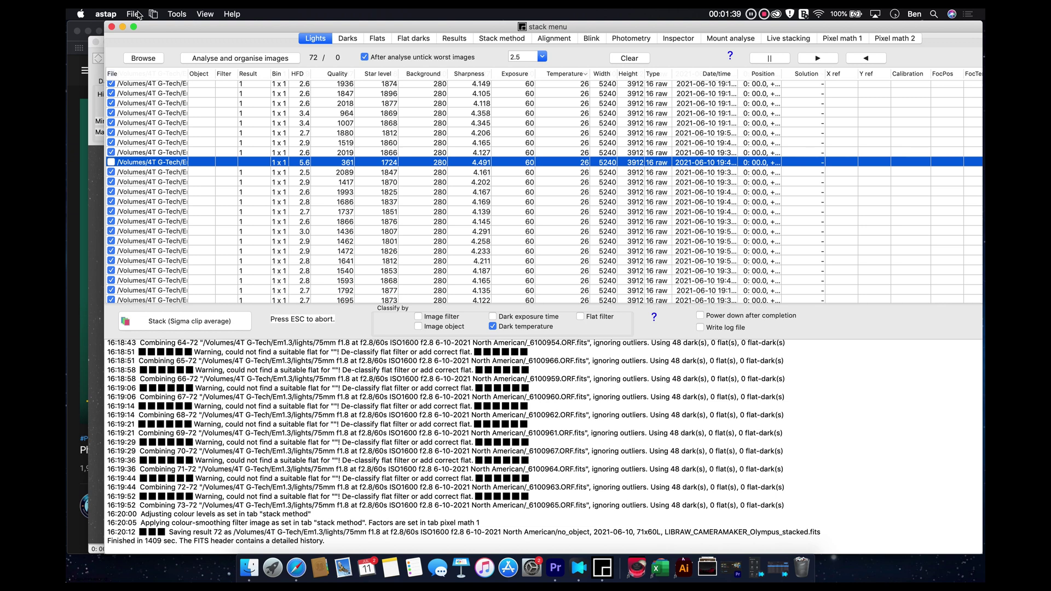
# Start the PNG/TIFF/PPM export and choose the TIFF 32 bit float file format.
pyautogui.click(136, 14)
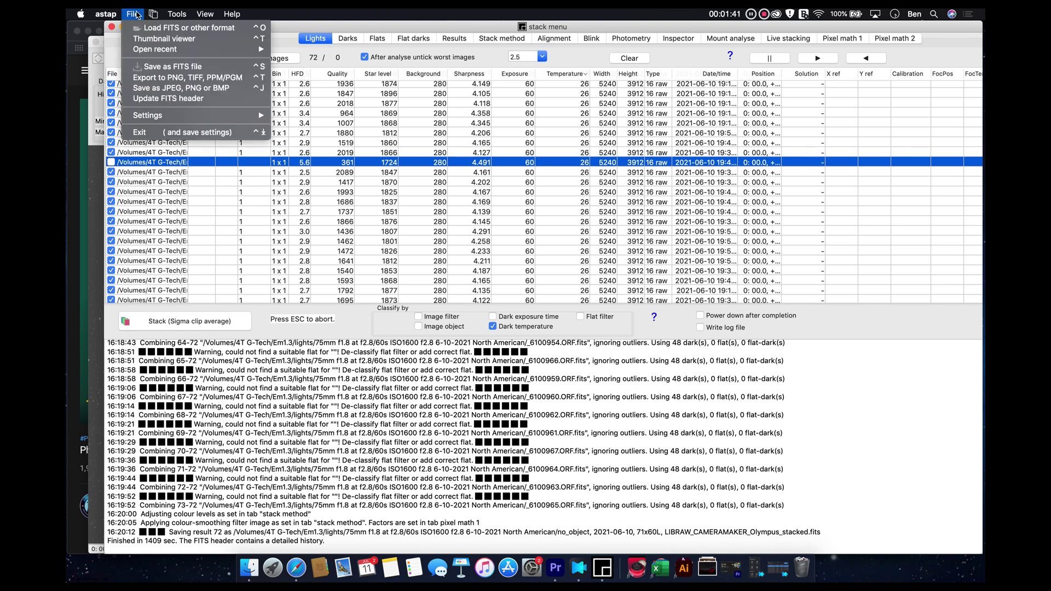
pyautogui.click(162, 80)
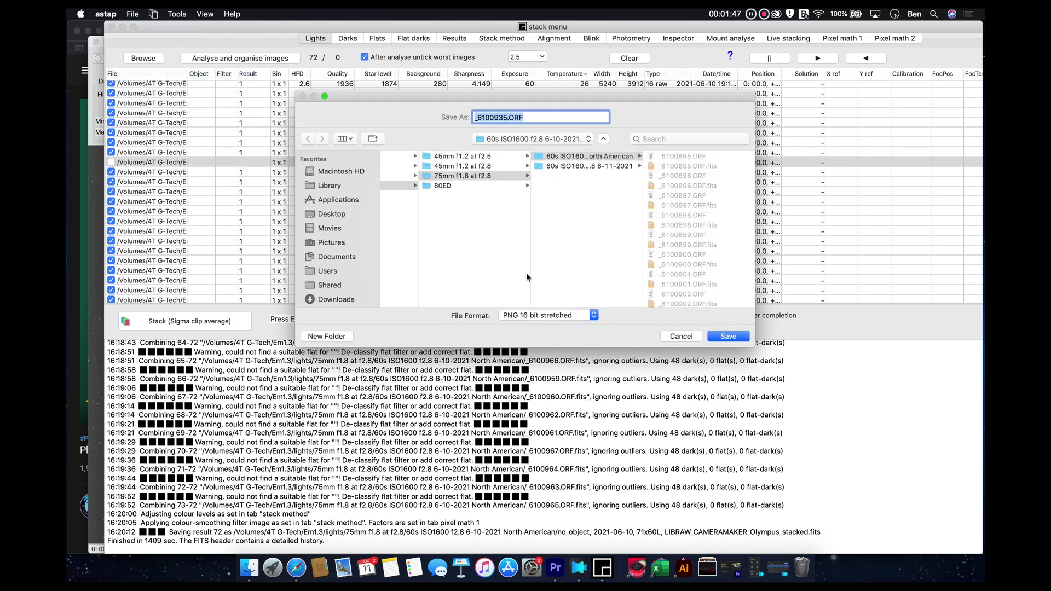
pyautogui.click(550, 315)
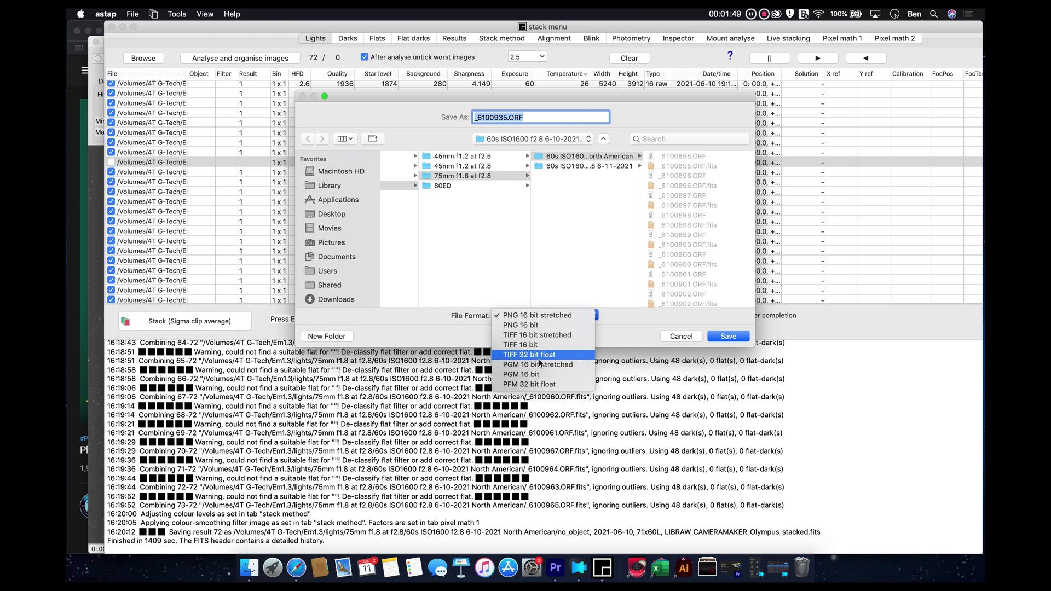
pyautogui.click(540, 358)
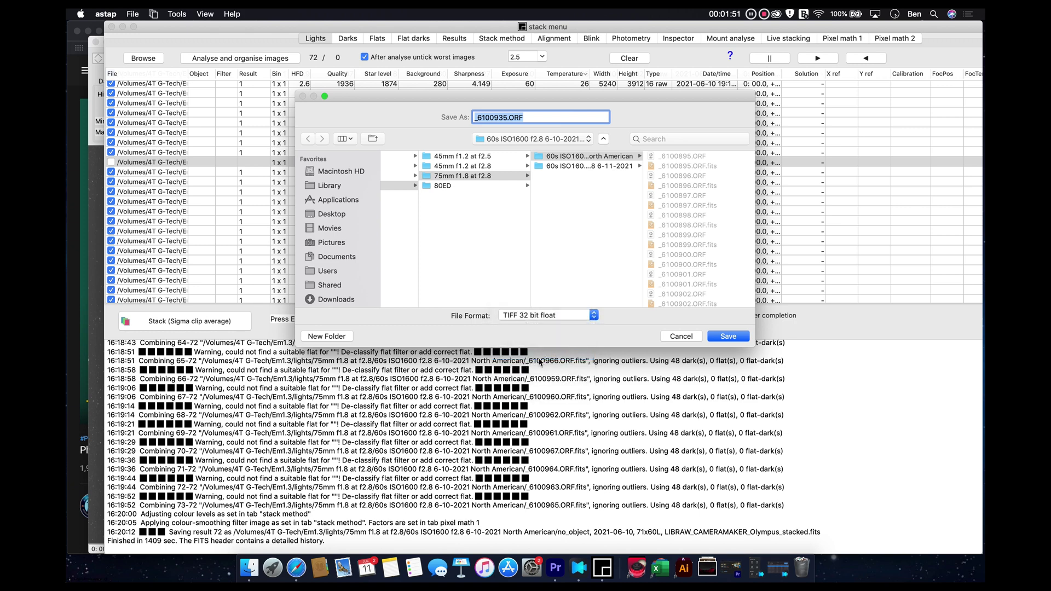